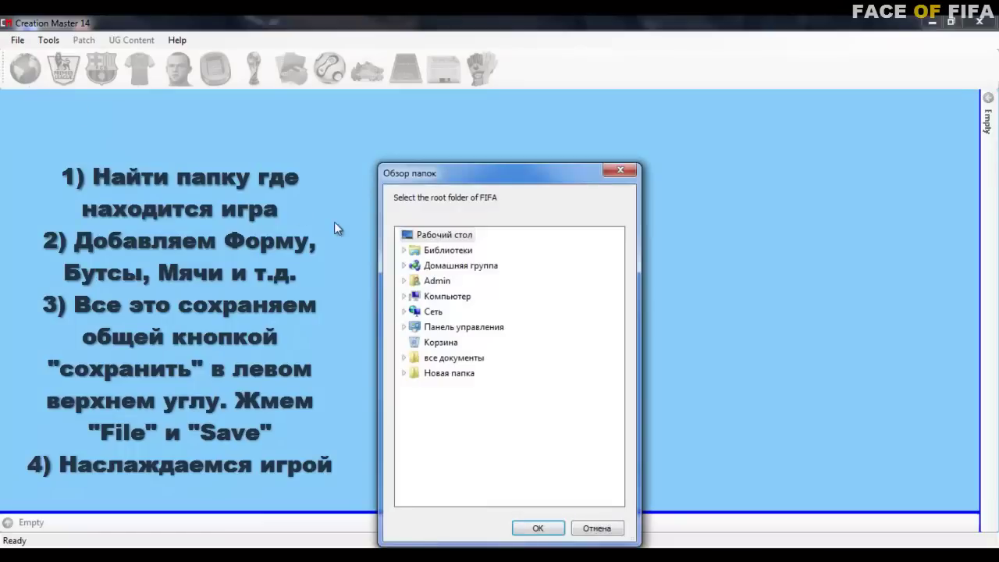
Set the FIFA root folder to FIFA 14 inside Program Files > Origin Games on drive C
click(442, 295)
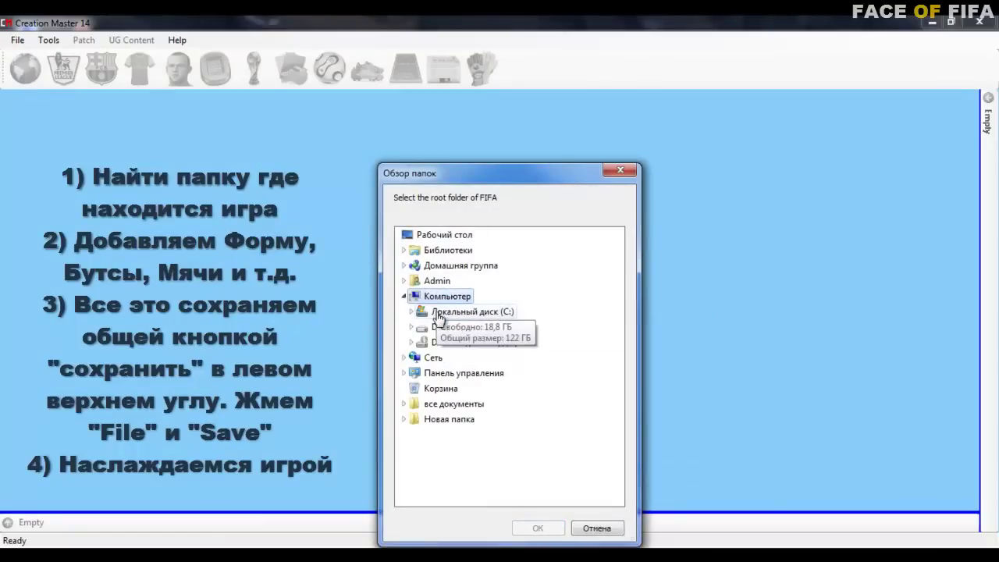
double_click(438, 312)
drag(618, 333, 615, 384)
click(485, 373)
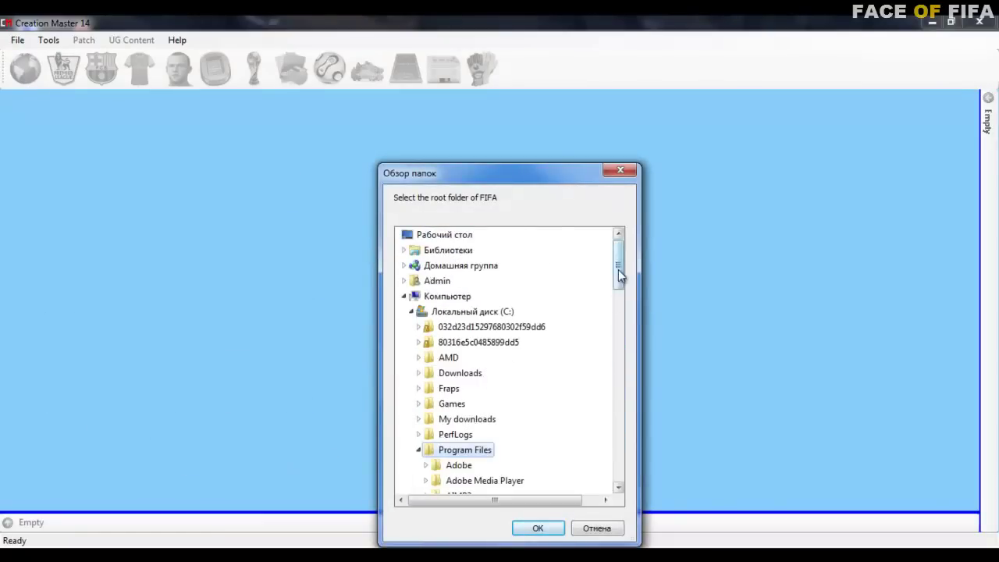
drag(619, 270, 618, 391)
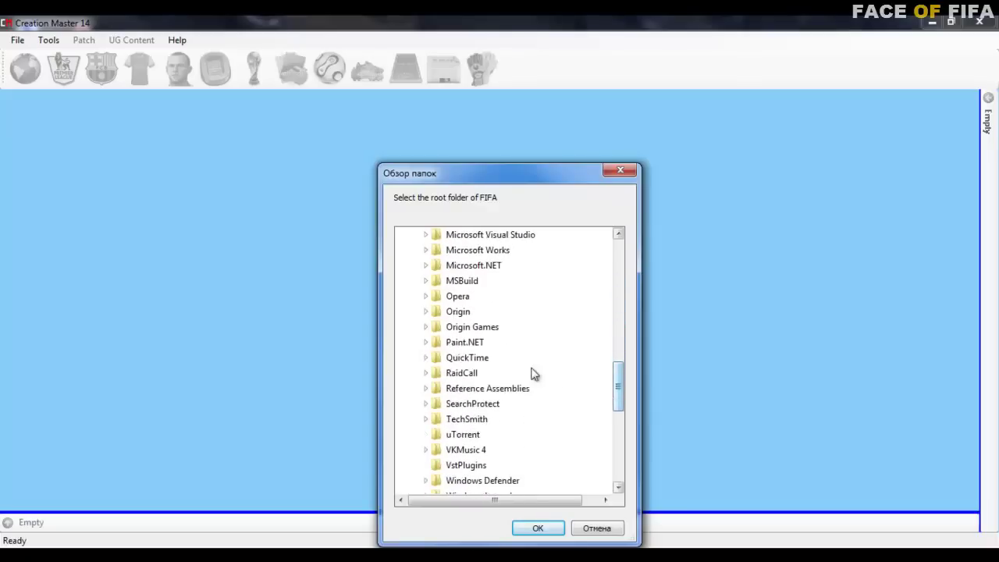
click(471, 328)
key(Down)
key(Down)
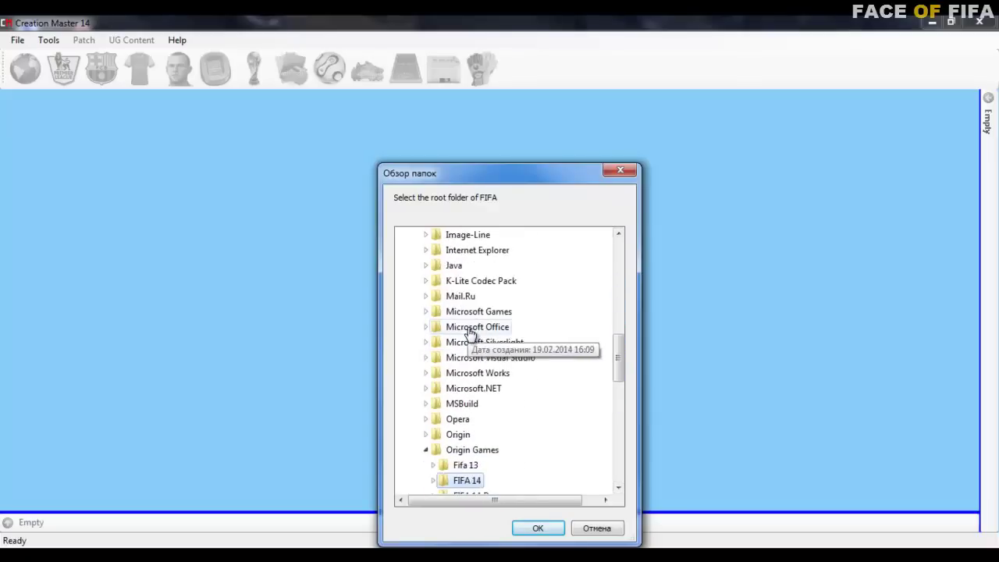
key(Return)
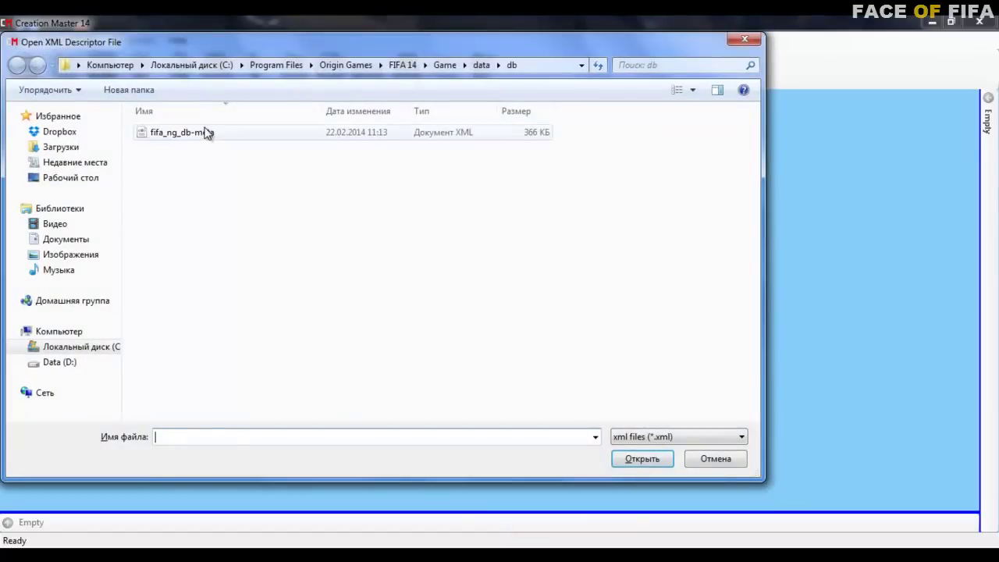
Load the fifa_ng_db-meta XML descriptor and the eng_us language database
click(204, 135)
double_click(205, 135)
double_click(191, 133)
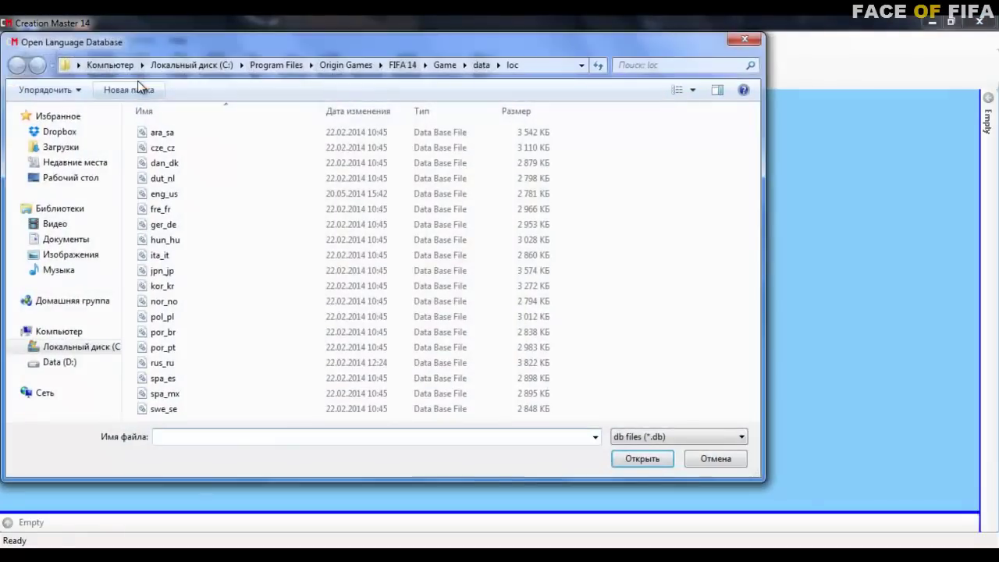
double_click(158, 195)
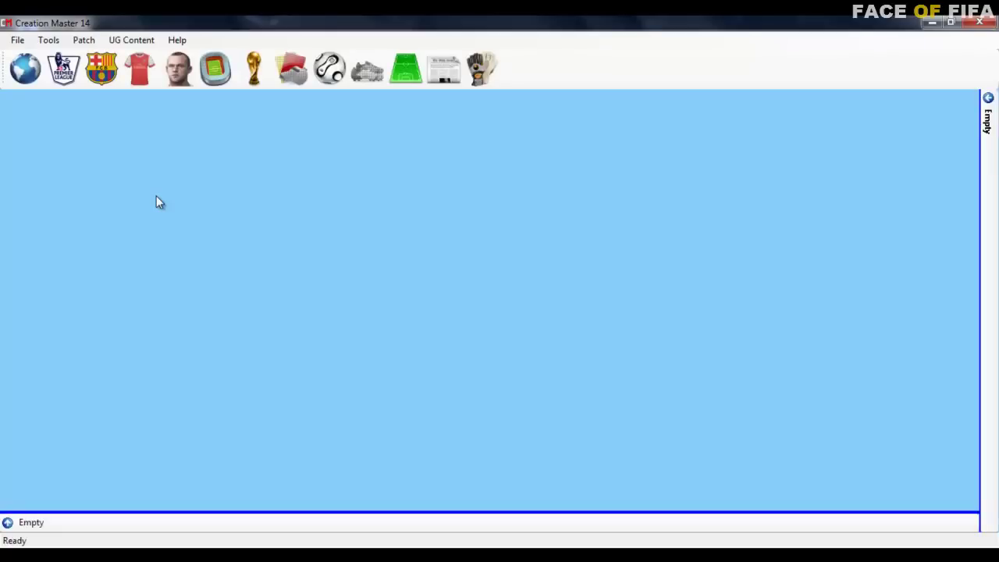
Open the kits editor and select the kit FC Barcelona Away (619)
click(139, 69)
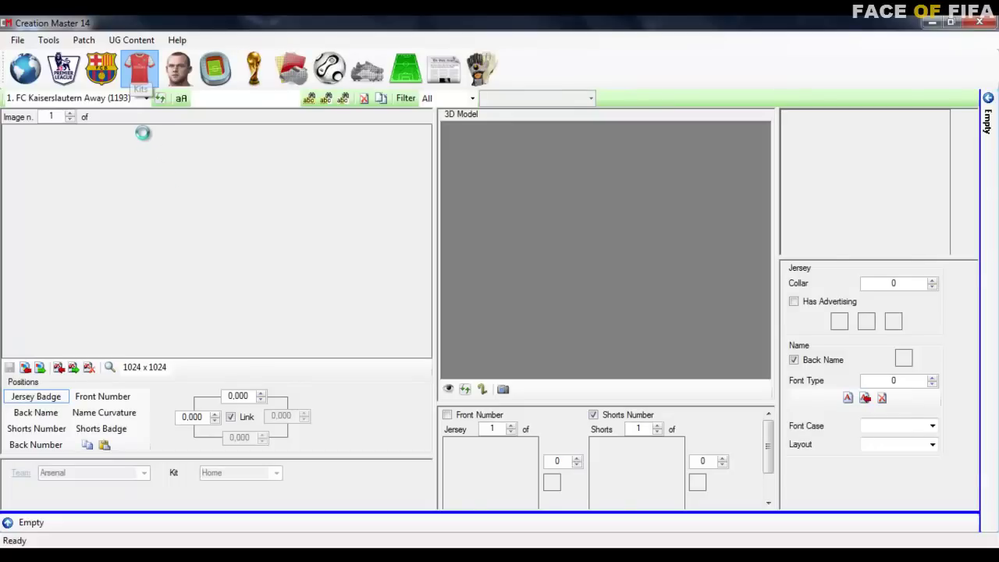
click(147, 97)
scroll(145, 134, down, 4)
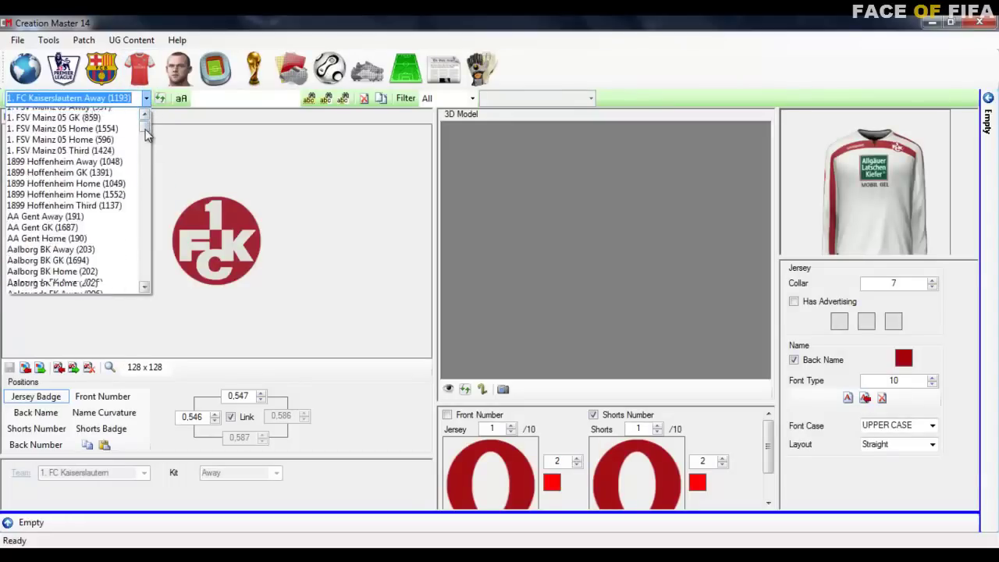
drag(145, 134, 145, 177)
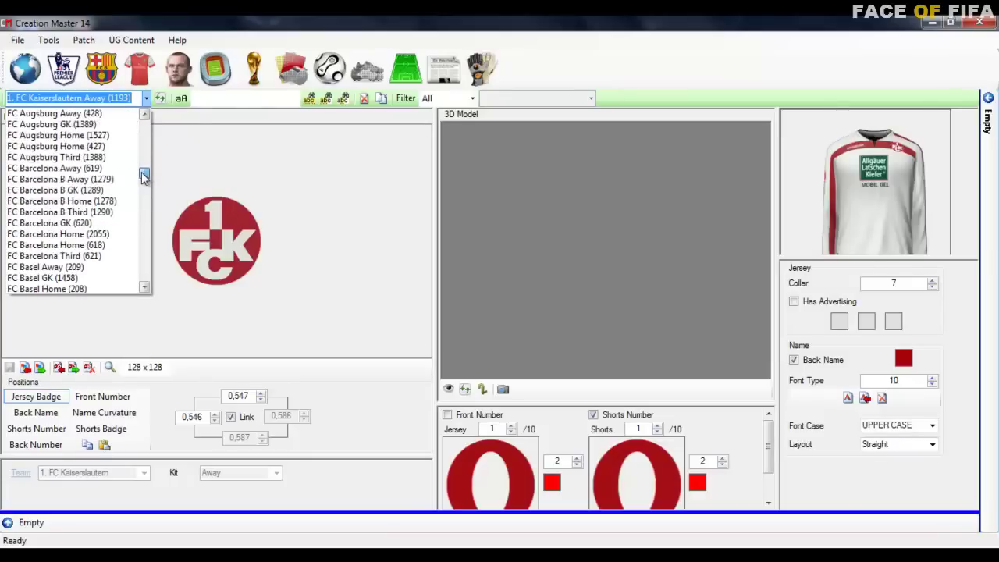
click(117, 168)
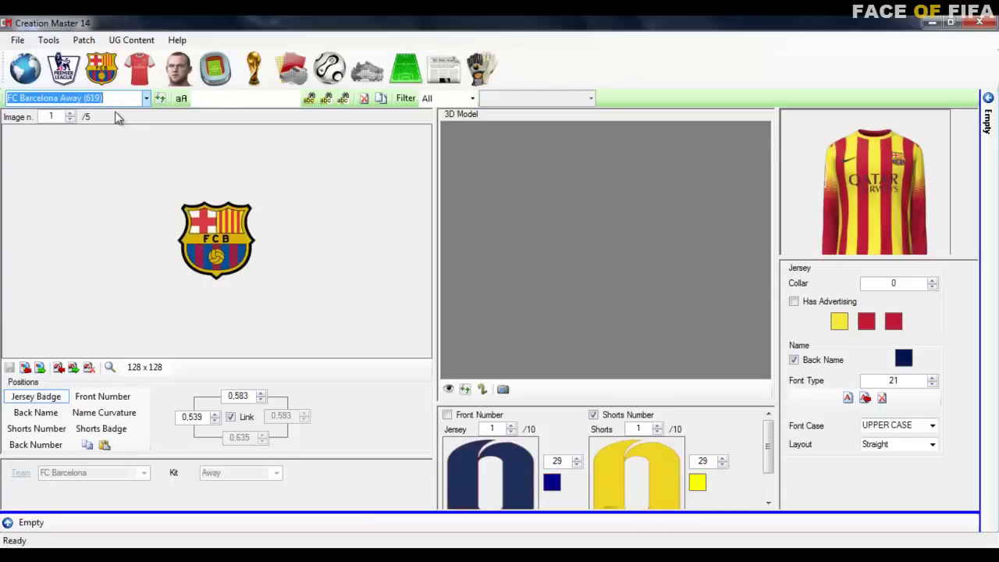
Look through the Barcelona away kit's five texture images and return to image 1
click(69, 114)
click(70, 114)
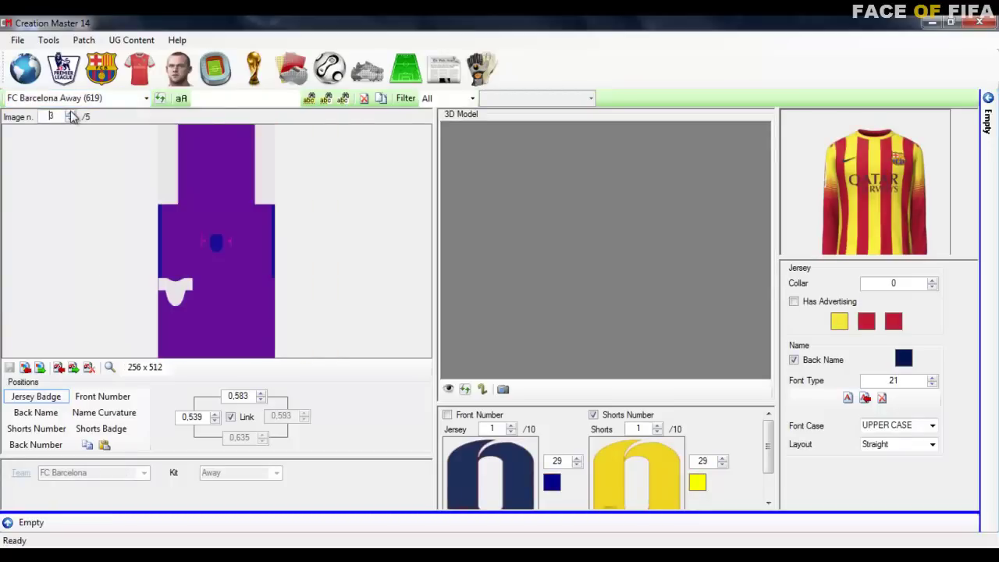
click(69, 114)
click(69, 114)
click(70, 120)
click(70, 120)
click(69, 120)
click(70, 120)
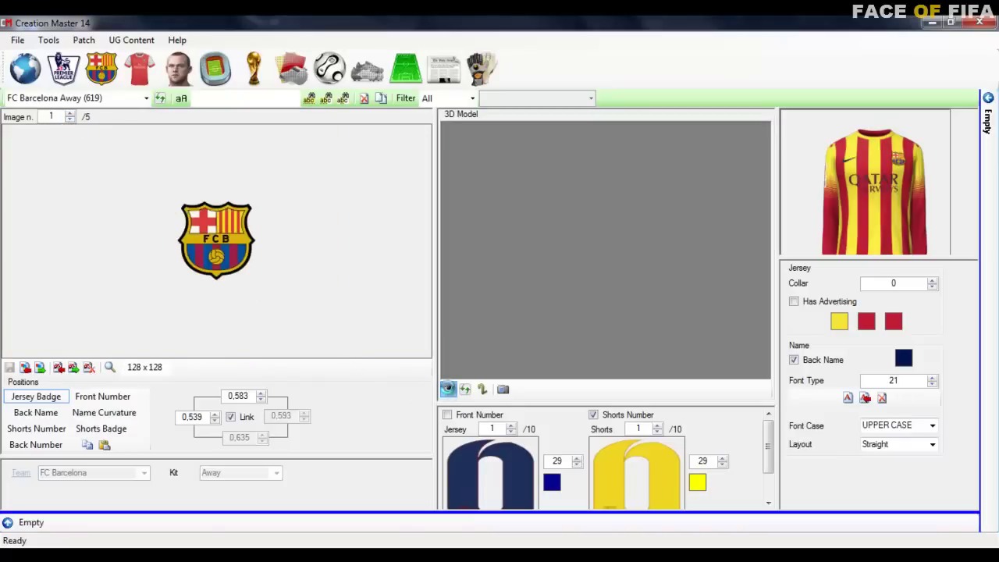
Display the Barcelona away kit's 3D model and inspect it up close and at full length
click(447, 388)
scroll(625, 234, up, 2)
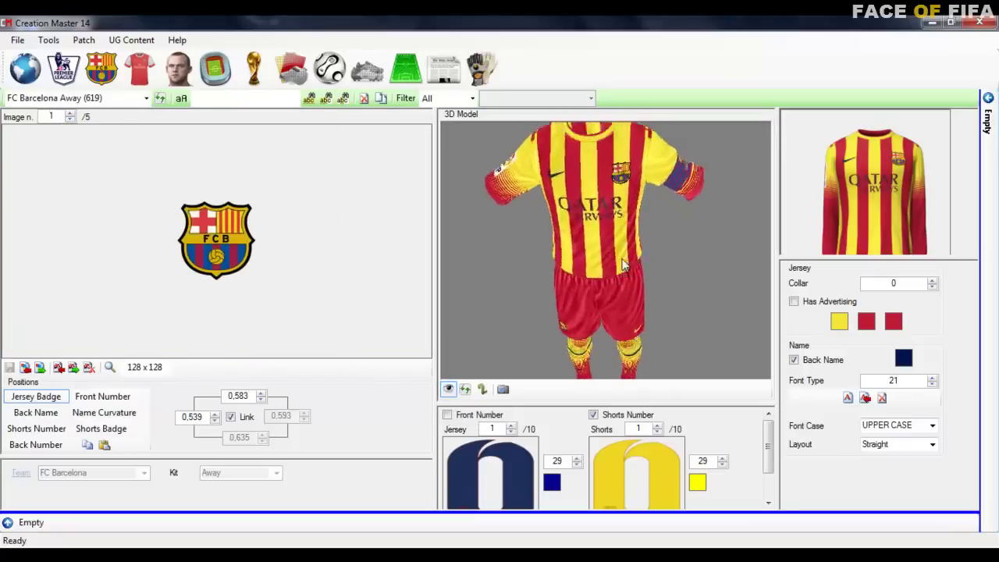
scroll(625, 266, down, 3)
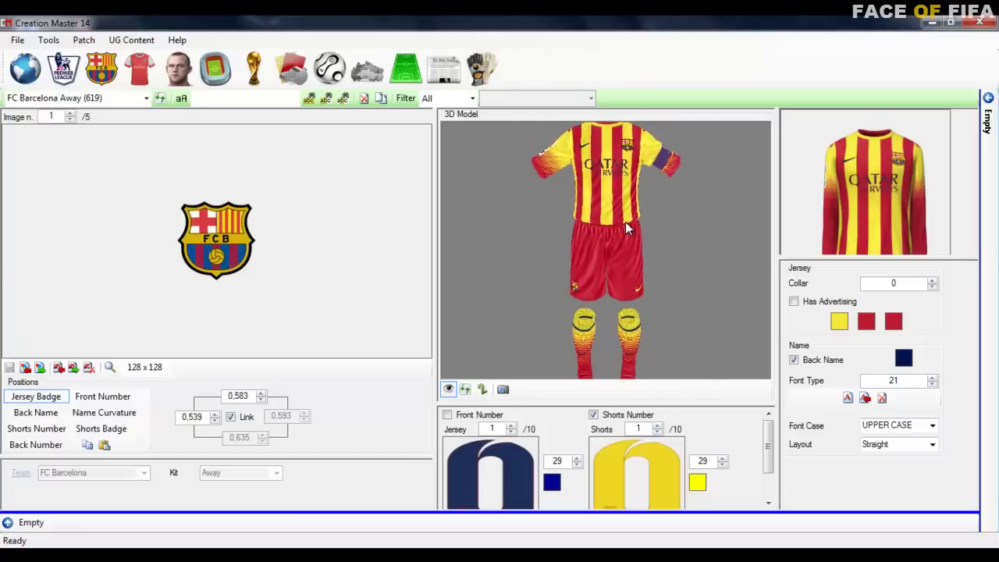
Replace the kit's jersey texture, image 2, with i2Va4qCn47rgH from the Формы folder in Documents
click(70, 113)
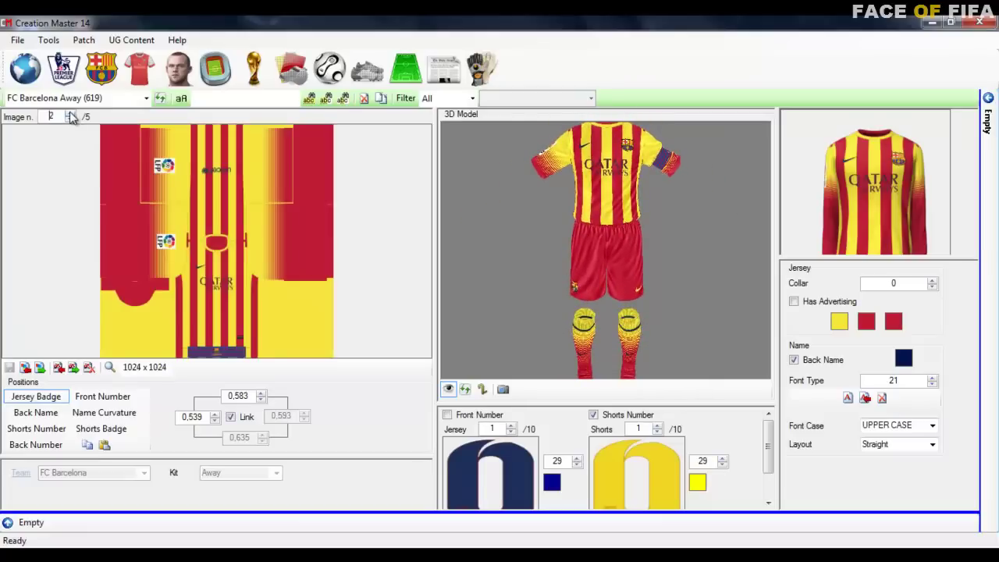
click(33, 367)
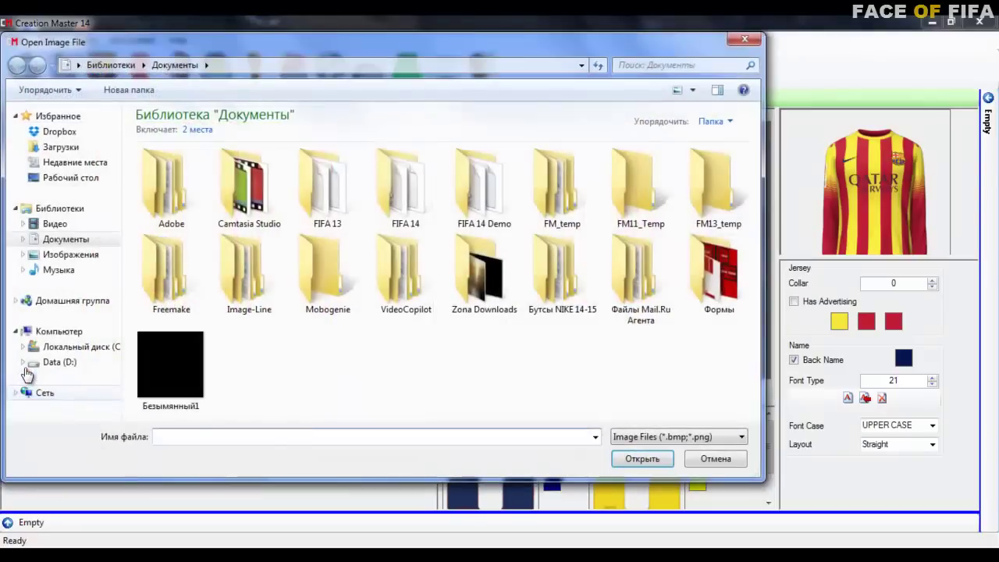
double_click(700, 296)
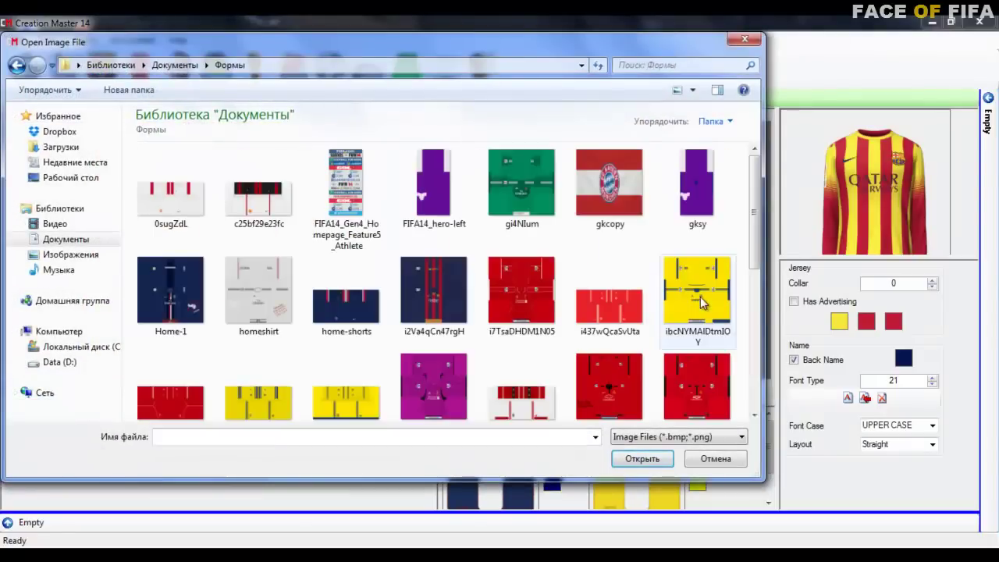
click(432, 295)
double_click(432, 296)
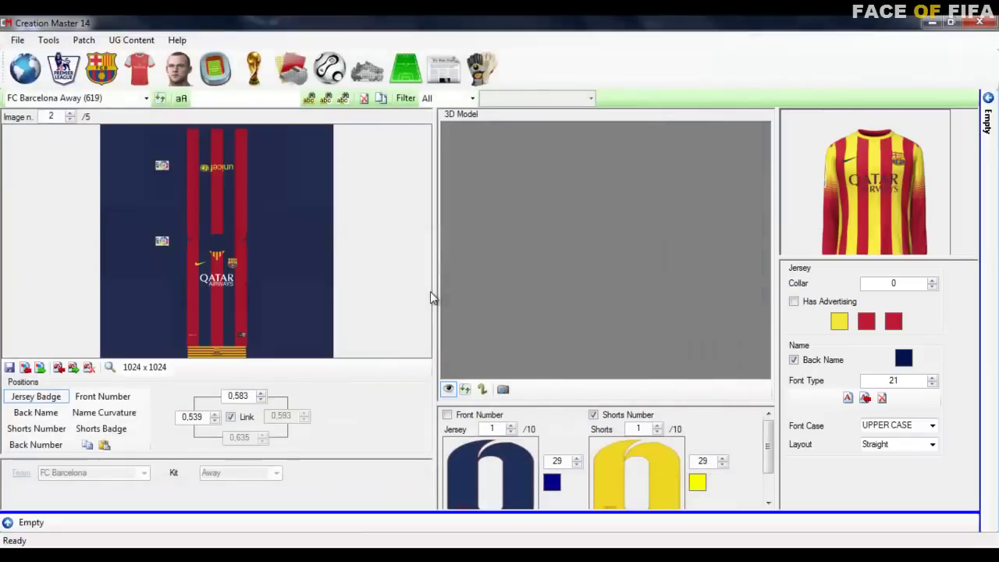
Replace the kit's shorts texture, image 4, with iGleiTdLfKUCQ from the Формы folder
click(71, 118)
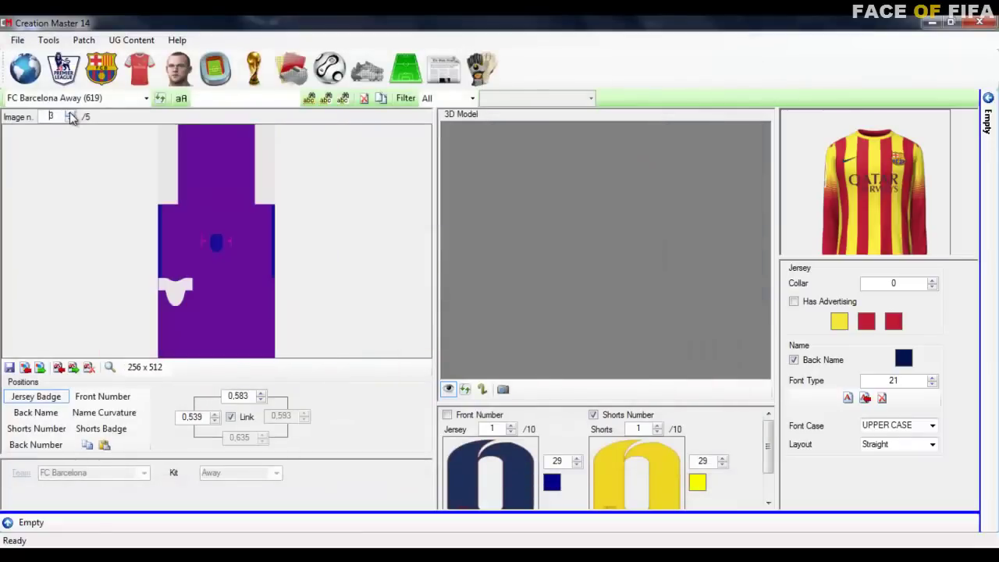
click(71, 114)
click(25, 367)
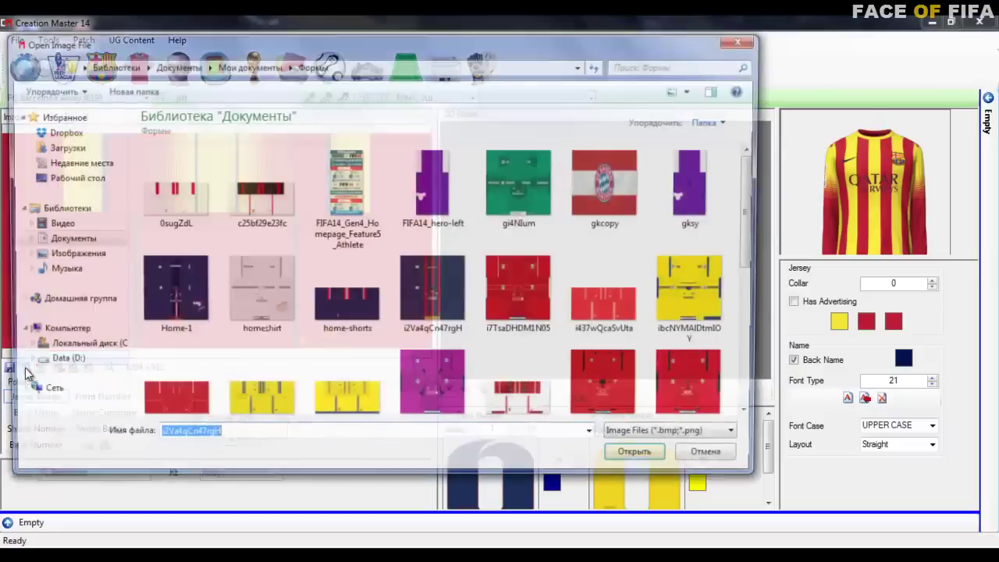
scroll(683, 207, down, 2)
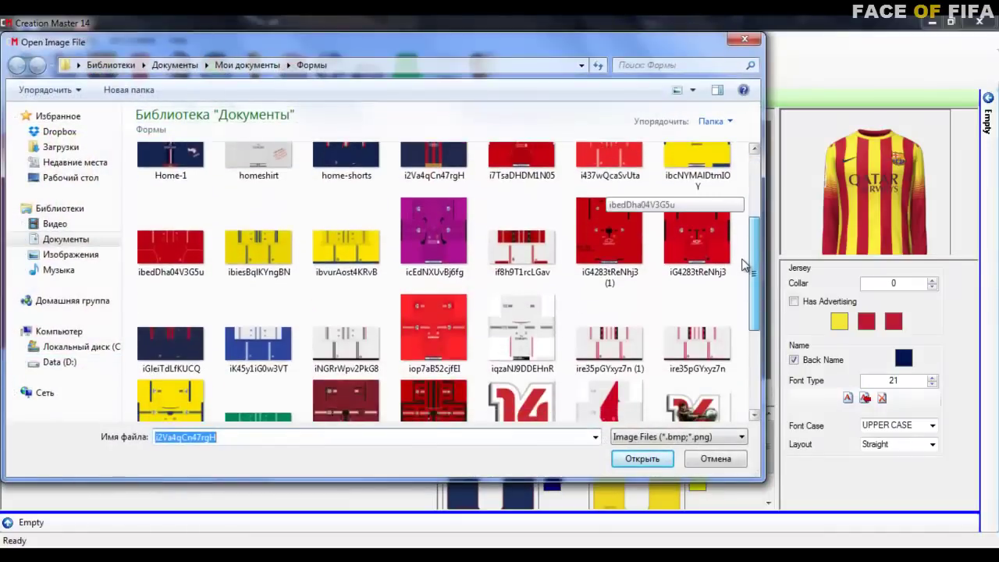
double_click(164, 341)
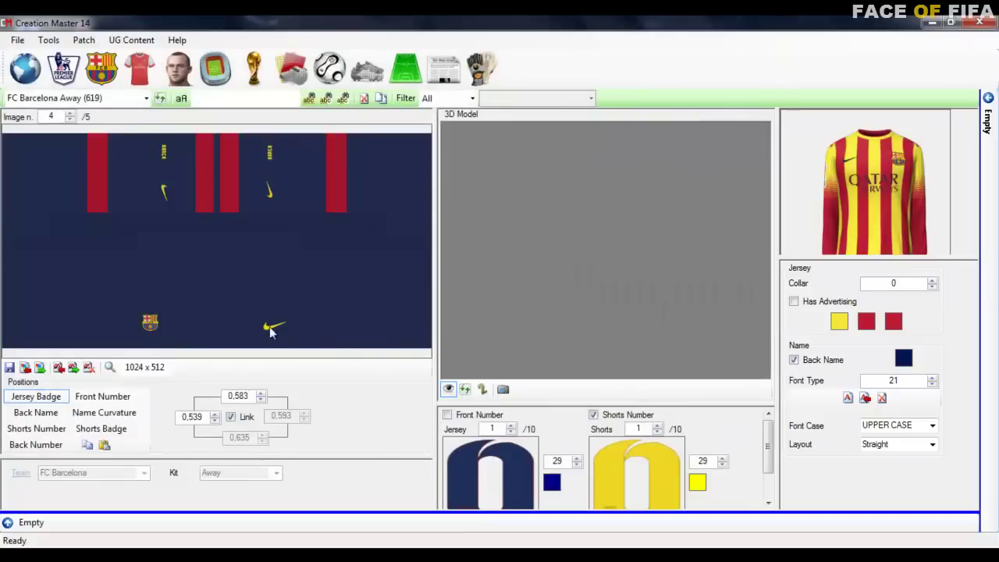
Display the 3D model with the imported textures and examine the jersey from the front and side
click(447, 390)
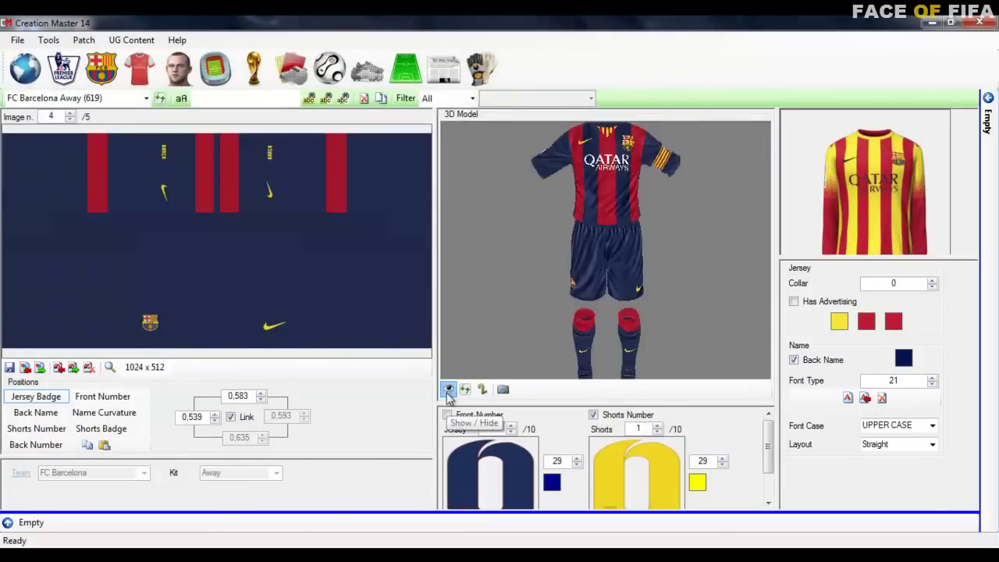
scroll(624, 234, down, 5)
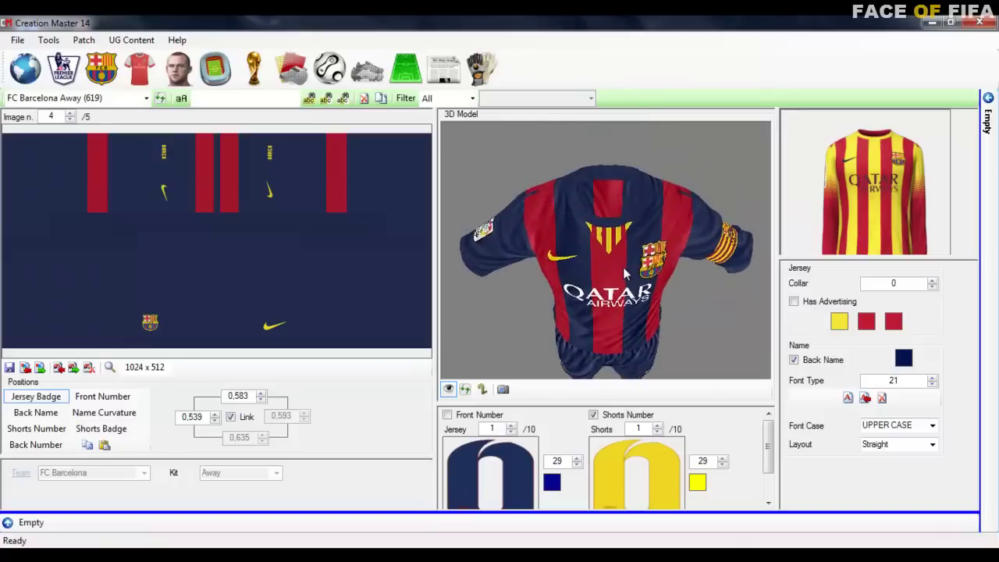
mouse_move(622, 273)
mouse_down()
mouse_move(596, 266)
mouse_move(609, 275)
mouse_up()
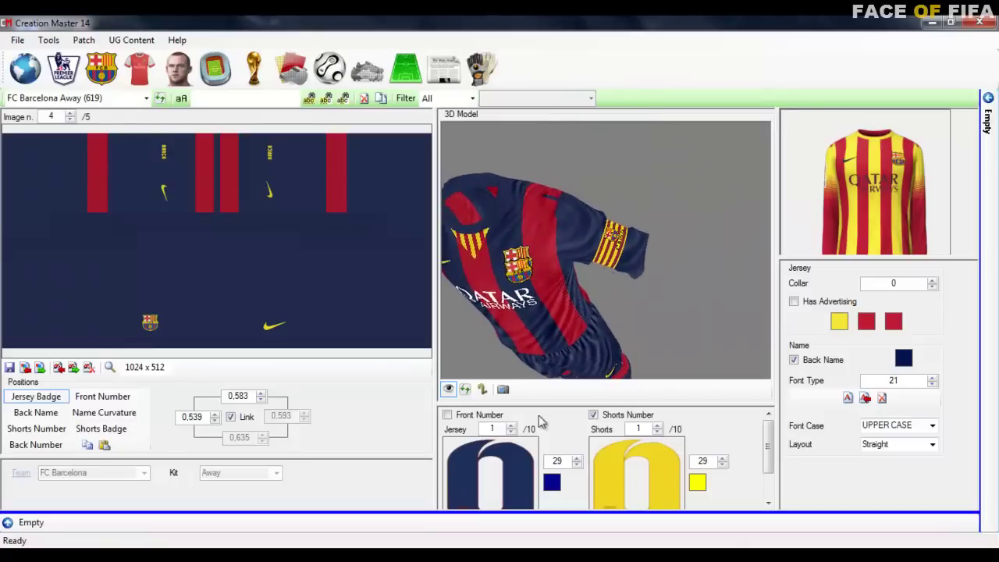
Set the jersey number colour to yellow
click(552, 482)
click(530, 262)
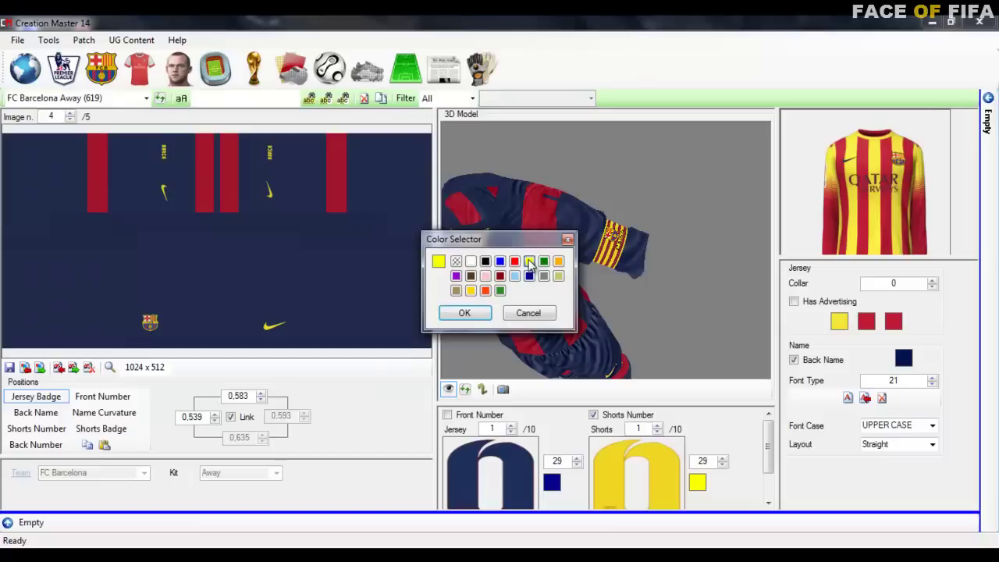
click(464, 313)
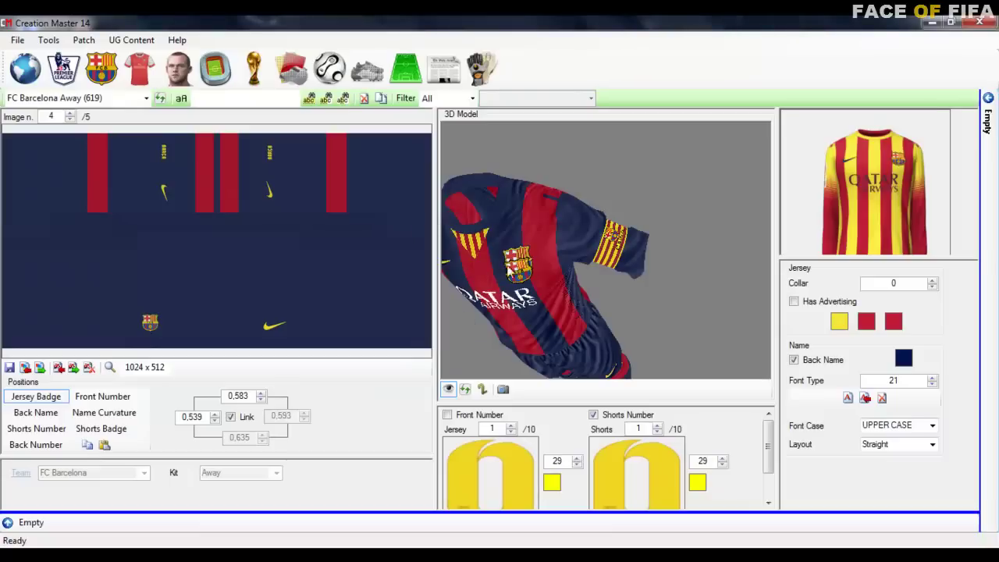
Replace the kit's badge texture, image 1, with Безымянный1 from Documents
click(70, 120)
click(71, 120)
click(70, 120)
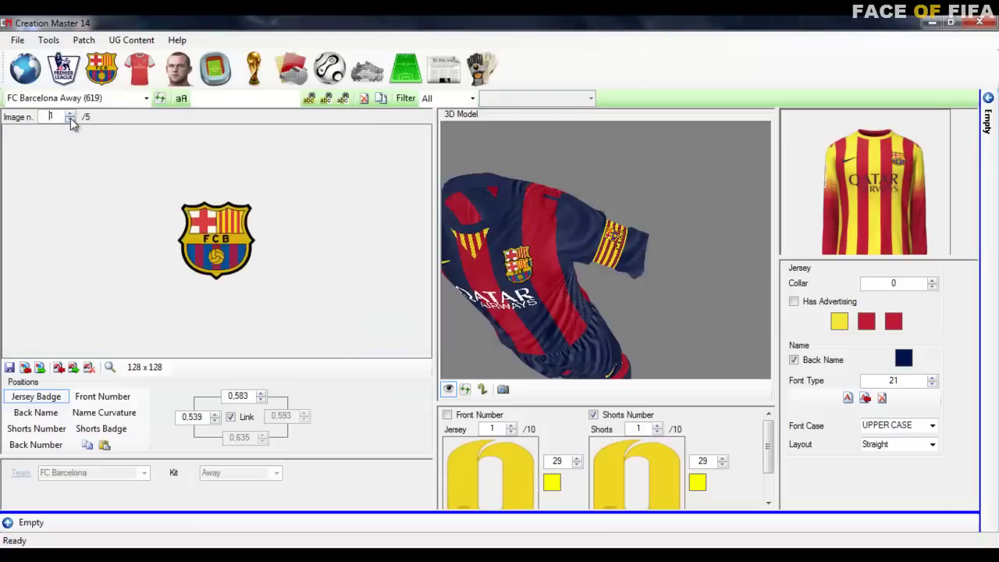
click(32, 367)
click(85, 239)
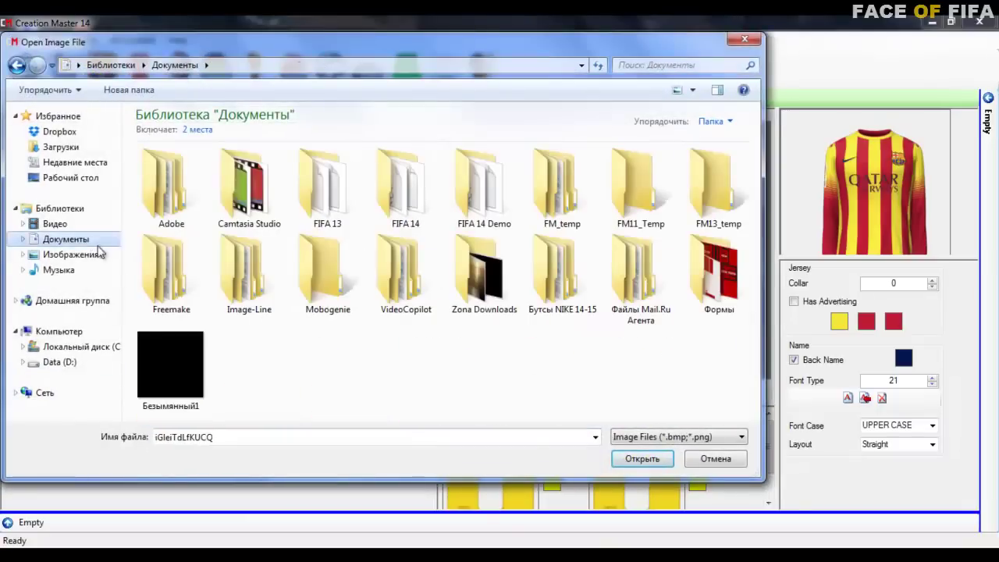
double_click(157, 352)
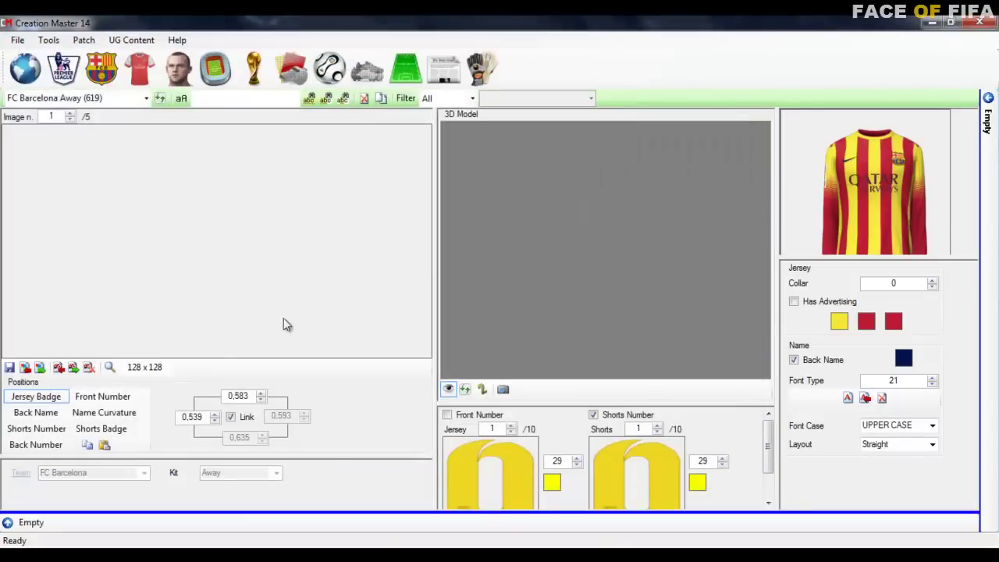
Redisplay the kit's 3D model and save the modified kit textures
click(447, 388)
click(447, 389)
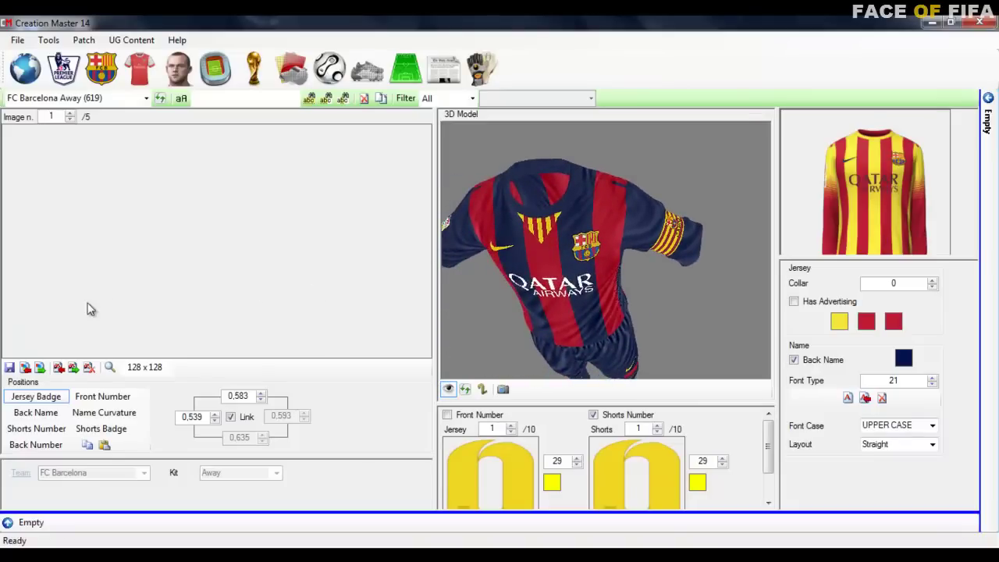
click(9, 367)
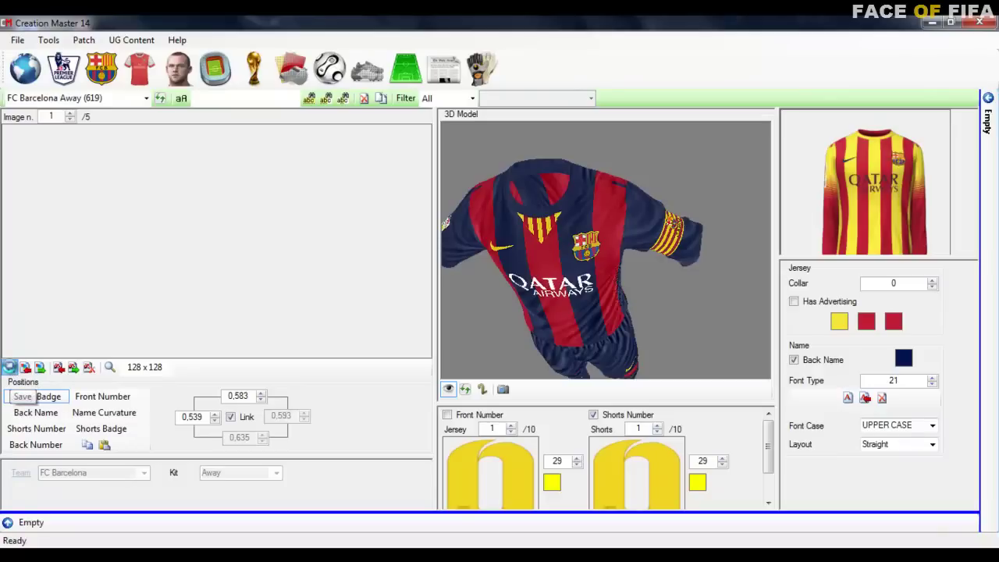
Set the kit's back name colour to a custom yellow, RGB 255, 225, 53, and check the kit model from several angles
drag(527, 326, 553, 319)
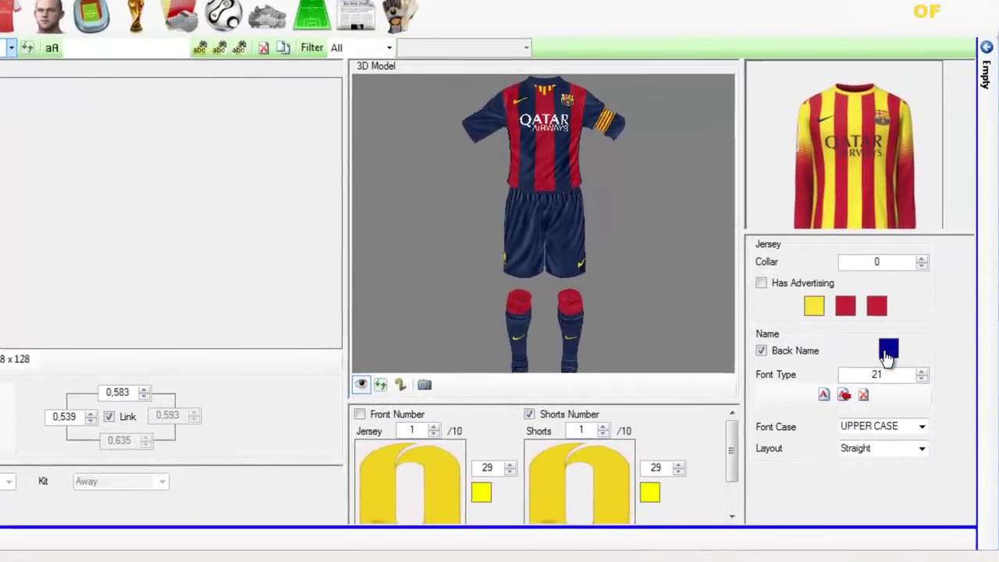
click(888, 353)
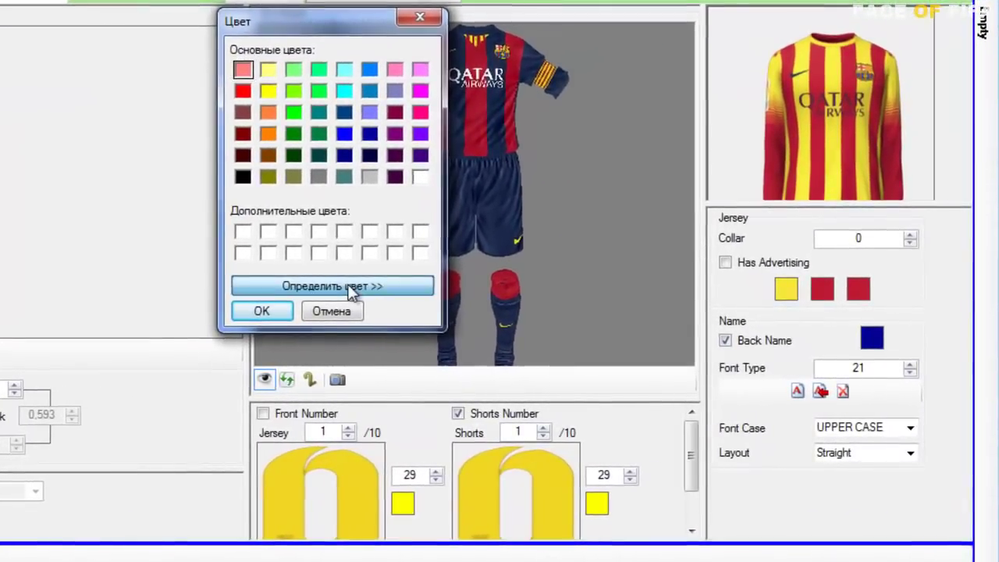
click(371, 284)
click(470, 47)
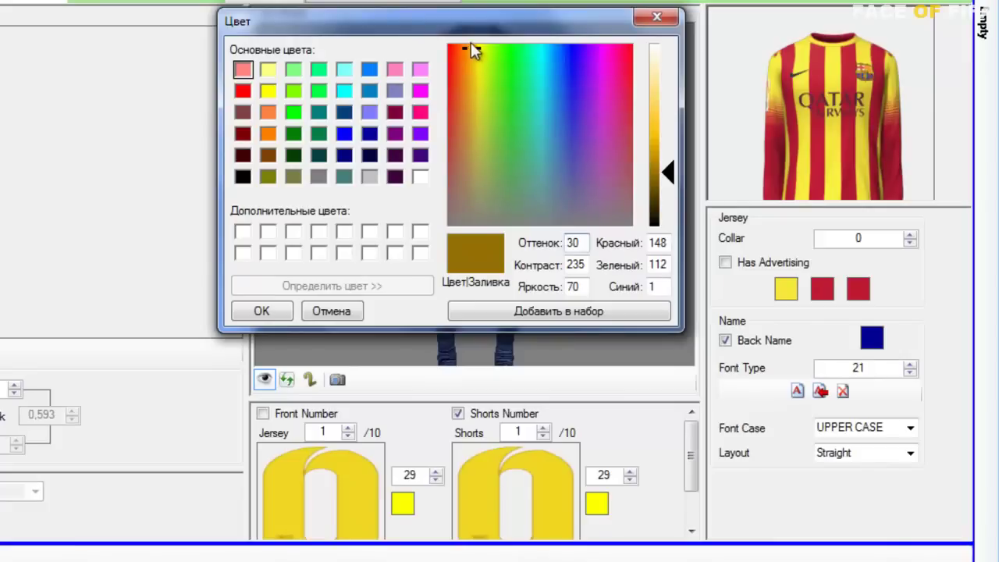
drag(670, 171, 651, 113)
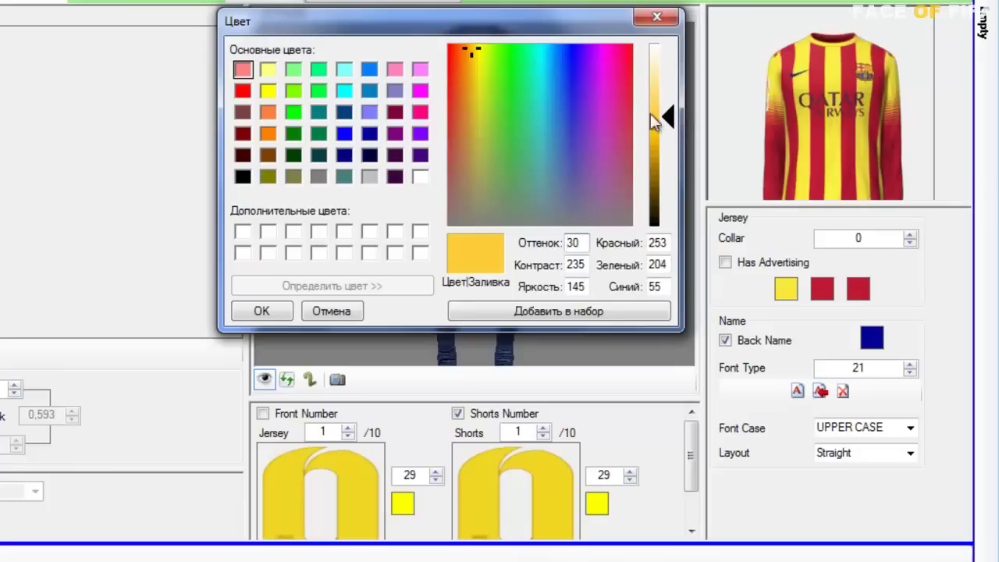
drag(475, 50, 477, 45)
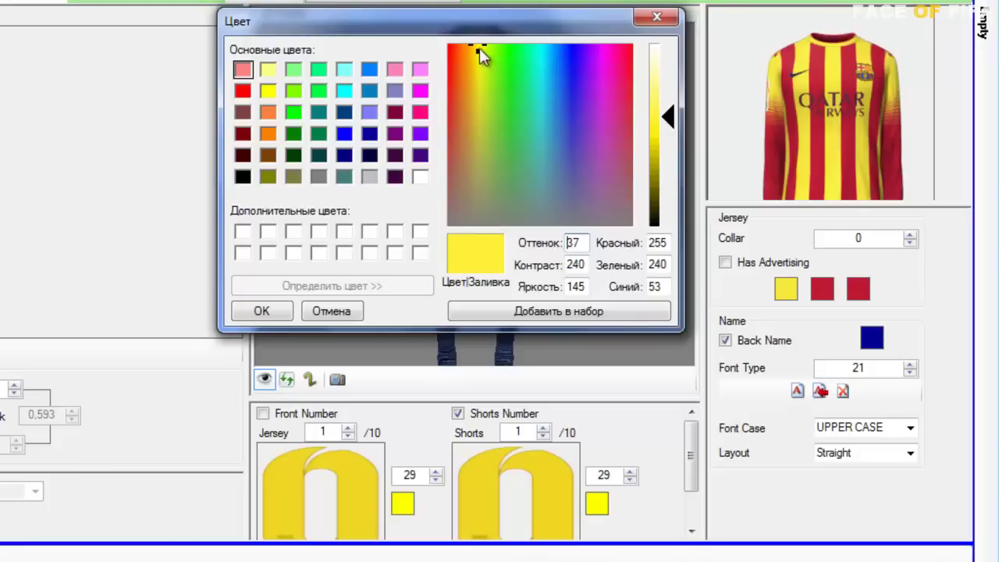
drag(479, 47, 471, 44)
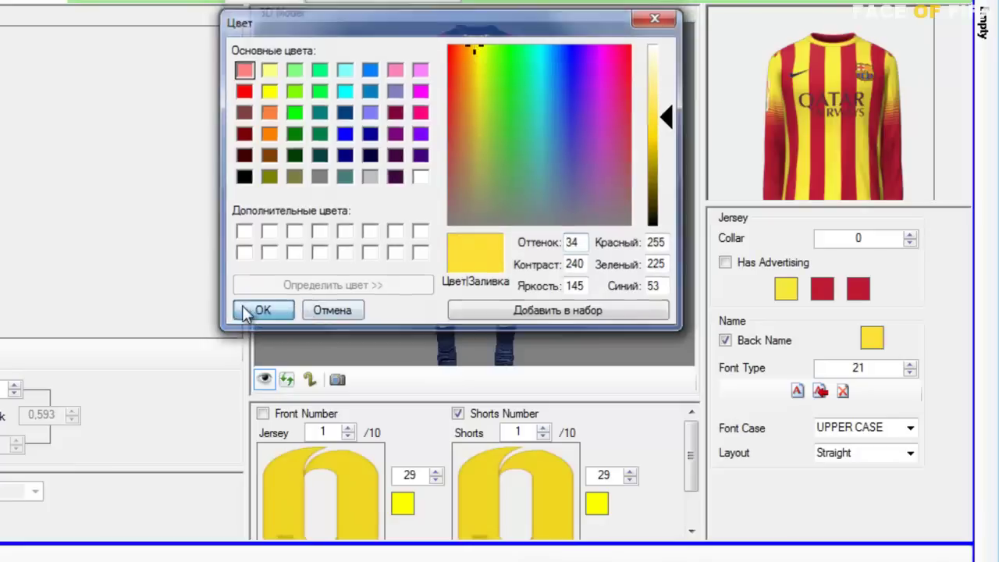
click(242, 309)
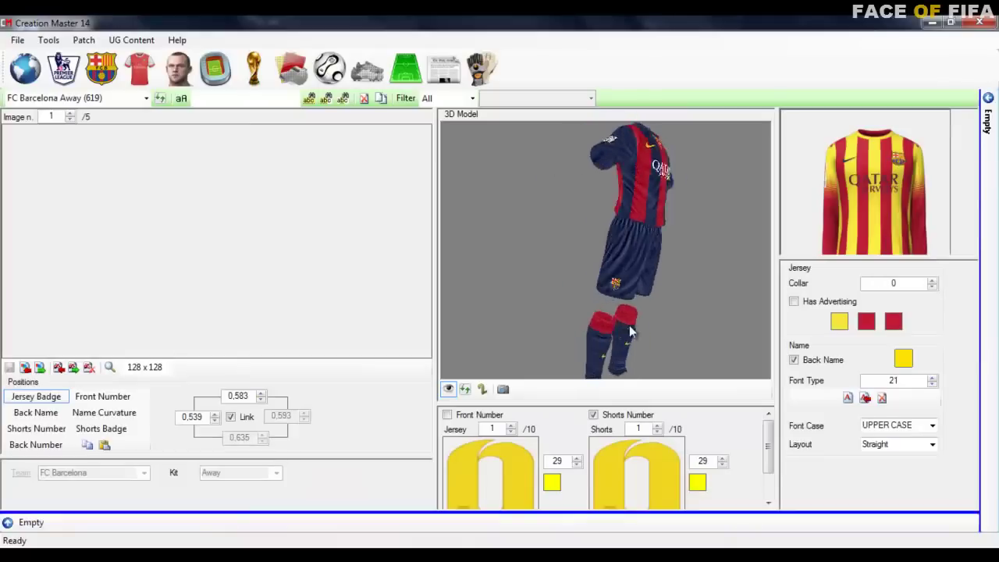
drag(506, 294, 665, 304)
drag(749, 327, 680, 331)
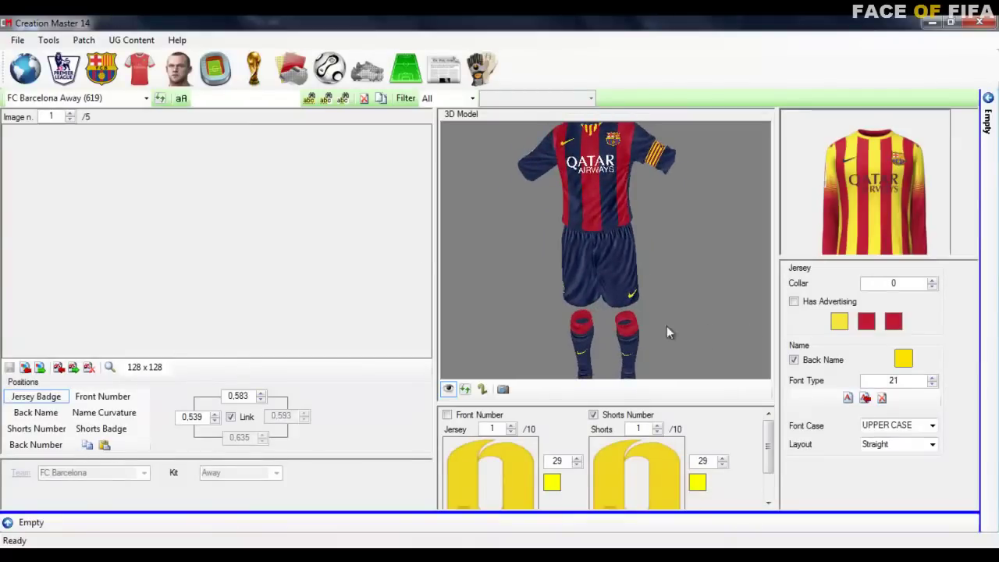
Open the shoes editor, select the Lotto Solista - Grey/Blue/Green boots and look through their three textures
click(370, 74)
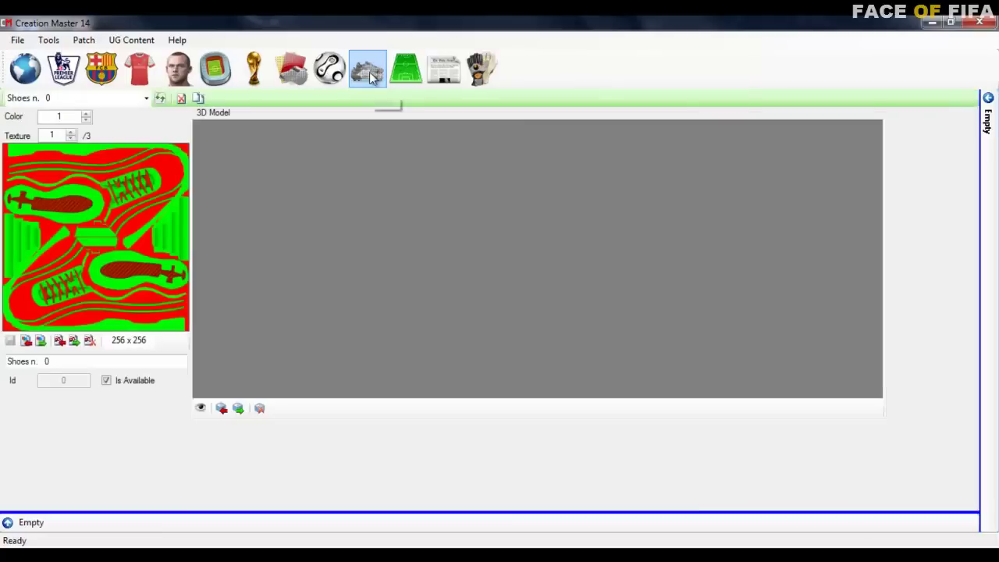
click(146, 99)
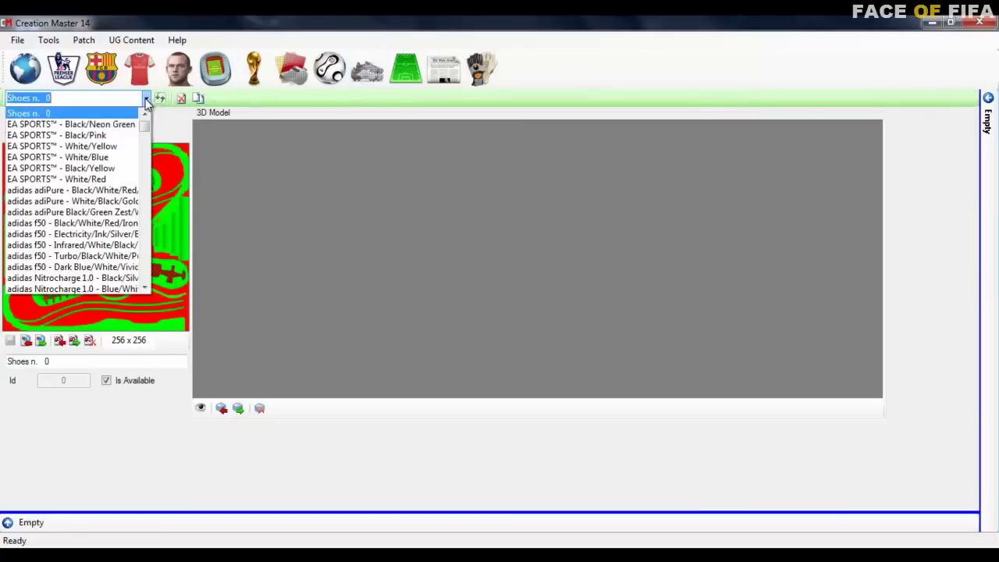
drag(145, 125, 144, 168)
click(55, 202)
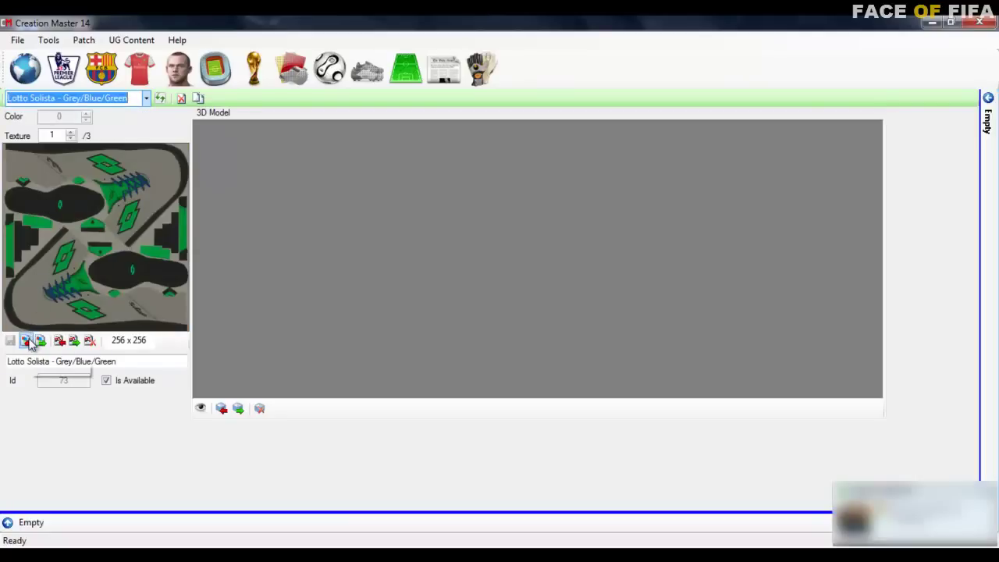
click(71, 132)
click(71, 132)
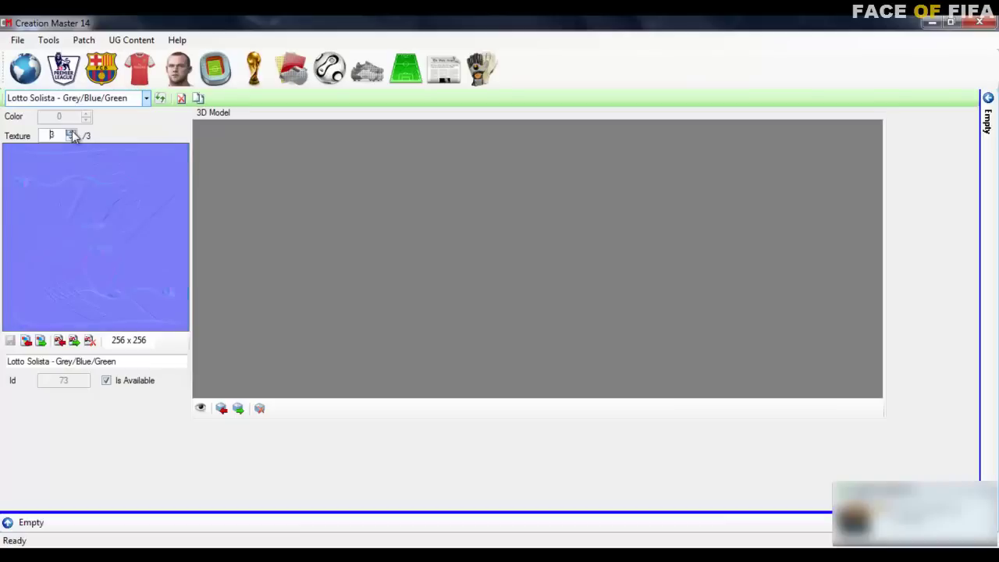
click(71, 140)
click(72, 140)
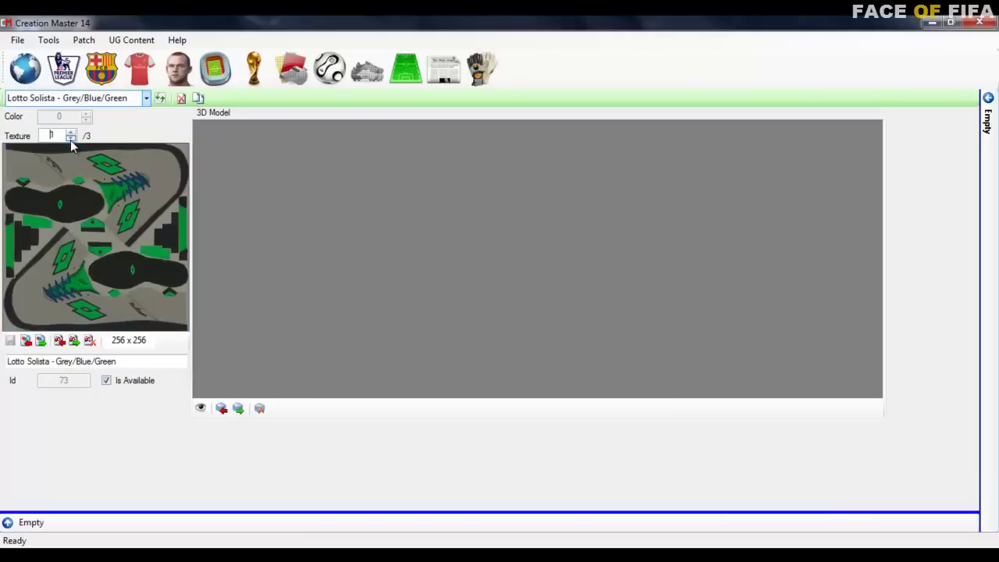
Replace the boots' texture 1 with 2u7szh0 (1) from the NIKE Magista folder inside Бутсы NIKE 14-15 in Documents
click(26, 340)
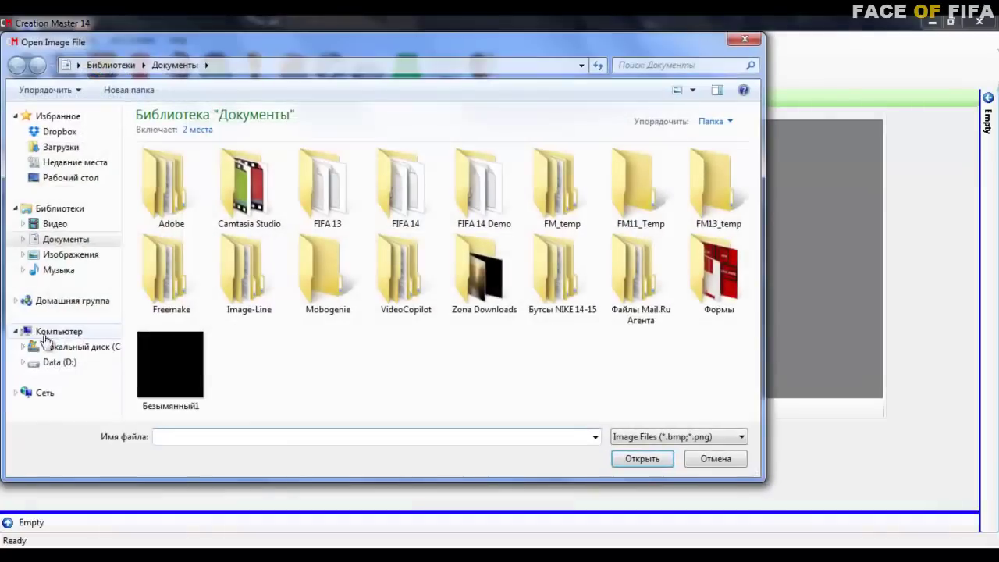
double_click(575, 290)
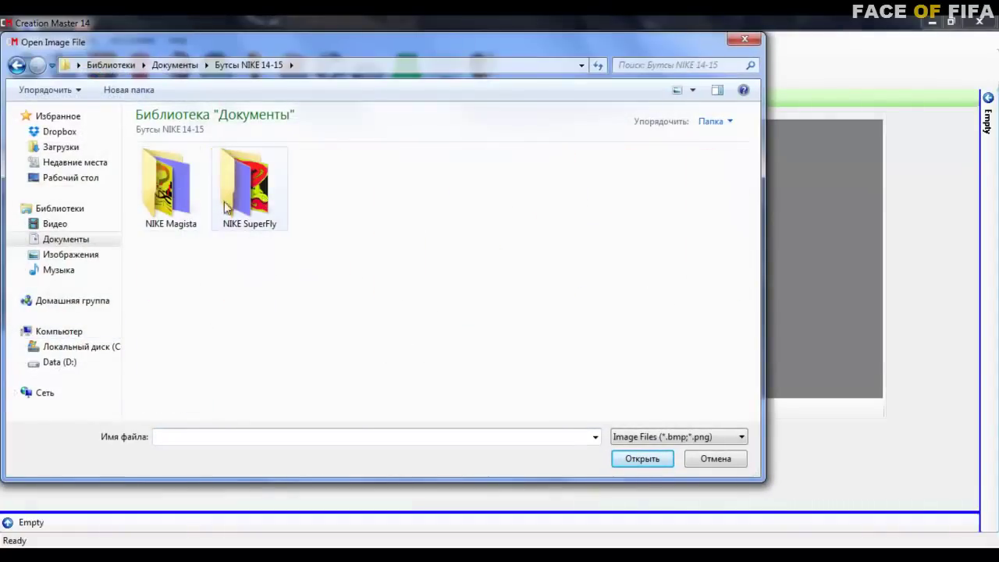
click(184, 207)
double_click(184, 207)
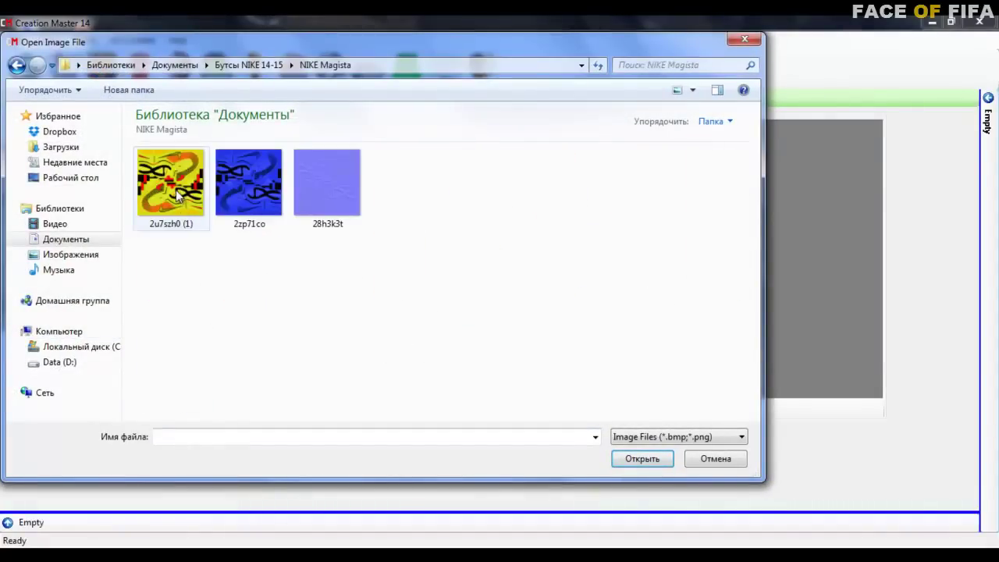
double_click(178, 195)
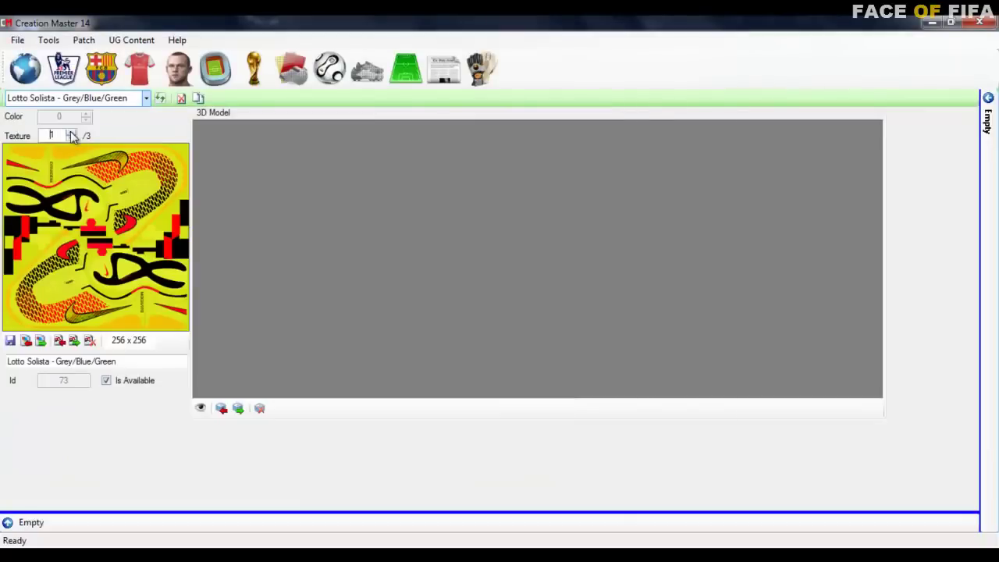
Replace the boots' texture 2 with the 2zp71co image from the NIKE Magista folder
click(71, 131)
click(40, 340)
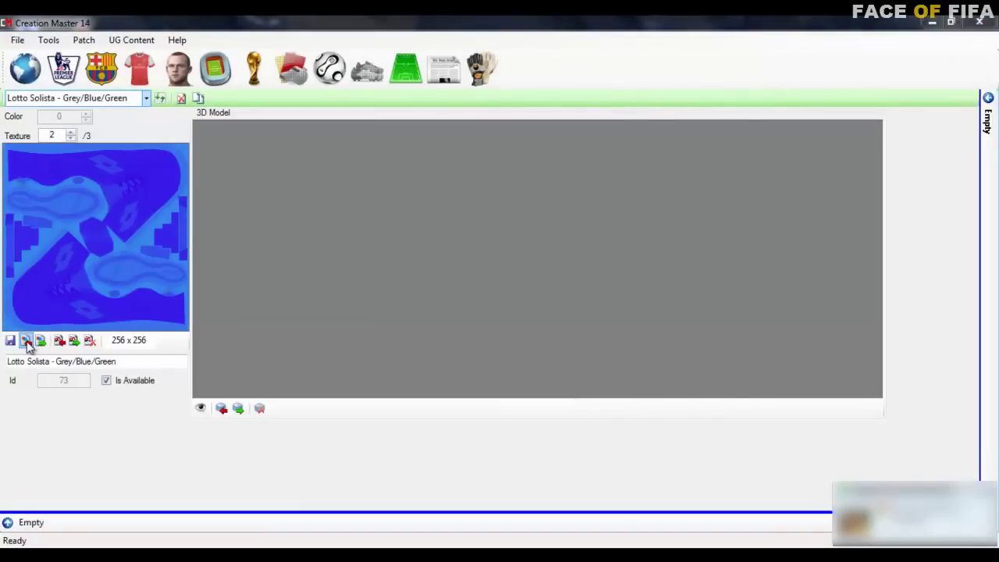
click(241, 187)
double_click(243, 190)
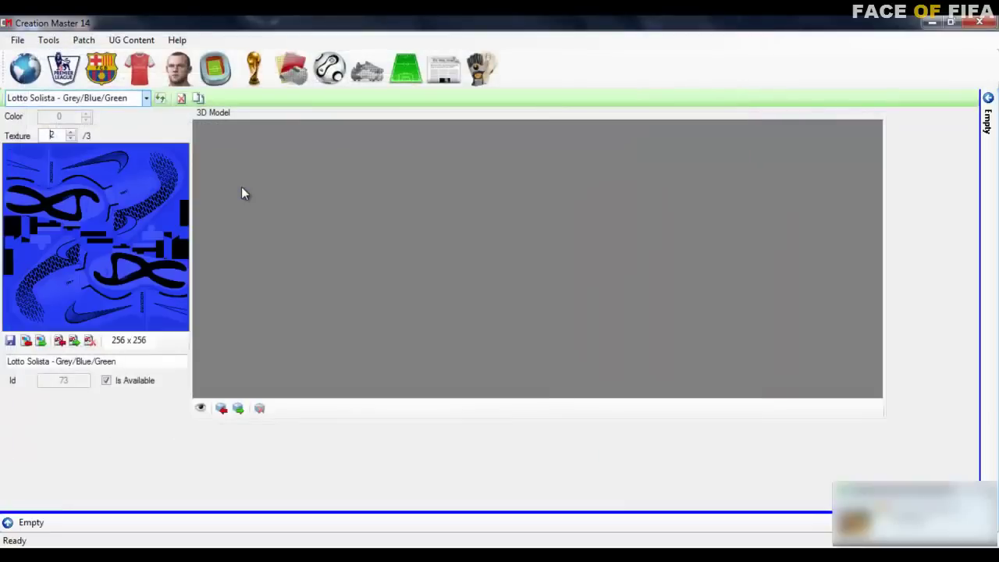
Replace the boots' texture 3 with the 28h3k3t image from the NIKE Magista folder and save the modified boot textures
click(71, 132)
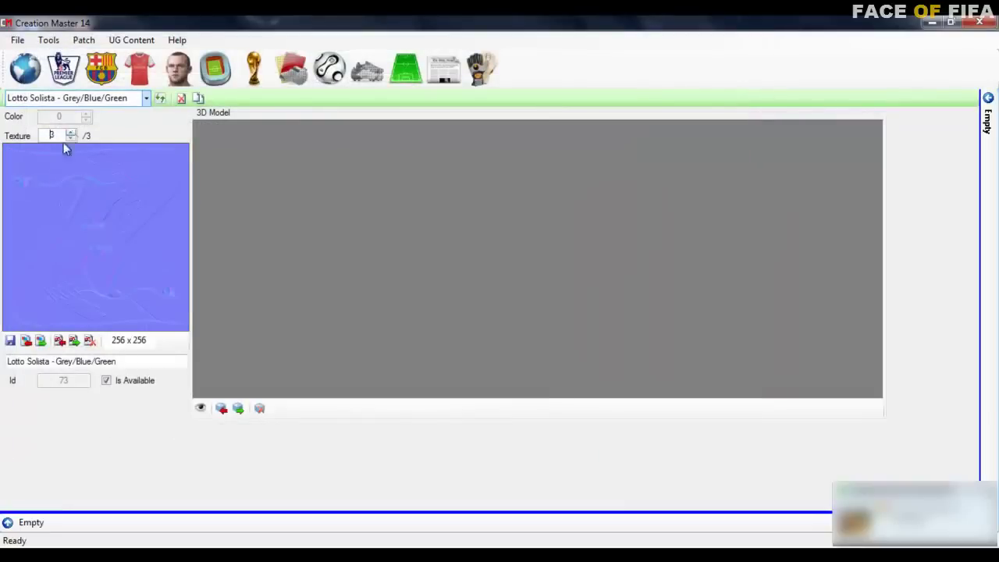
click(25, 341)
click(323, 194)
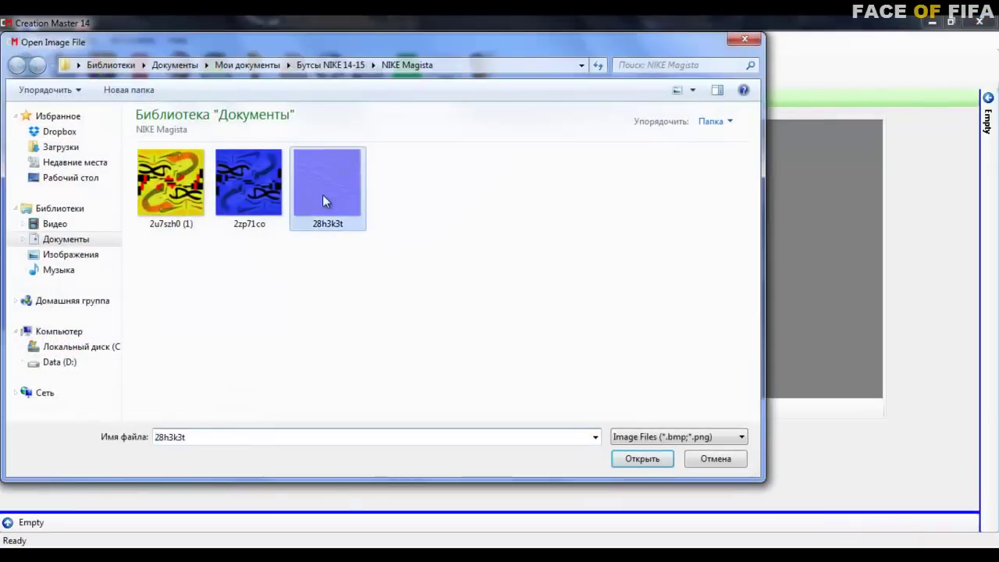
double_click(322, 195)
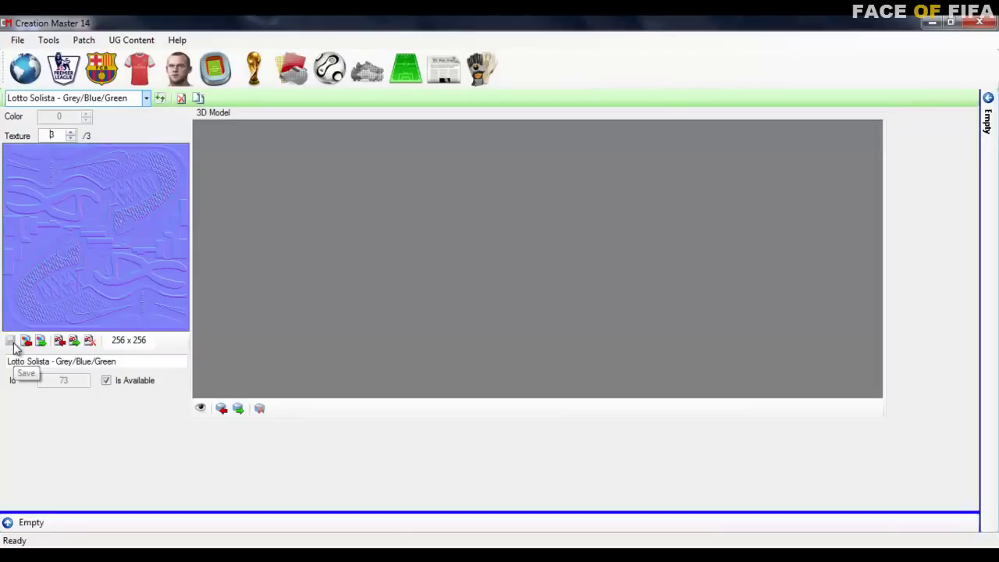
Display the boots' 3D model, examine it from several angles and save all changes to the FIFA 14 database
click(201, 409)
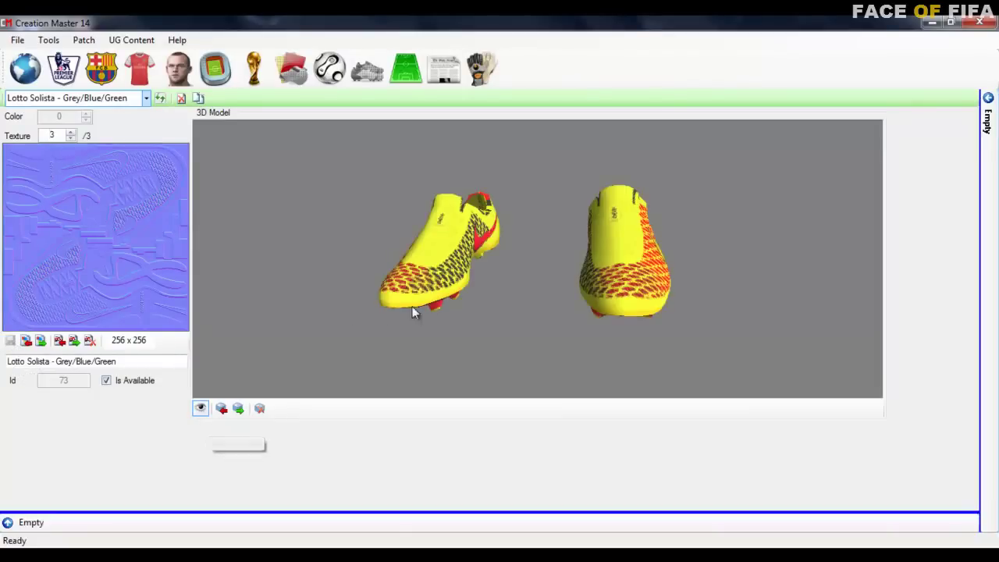
drag(412, 313, 744, 349)
drag(463, 302, 614, 236)
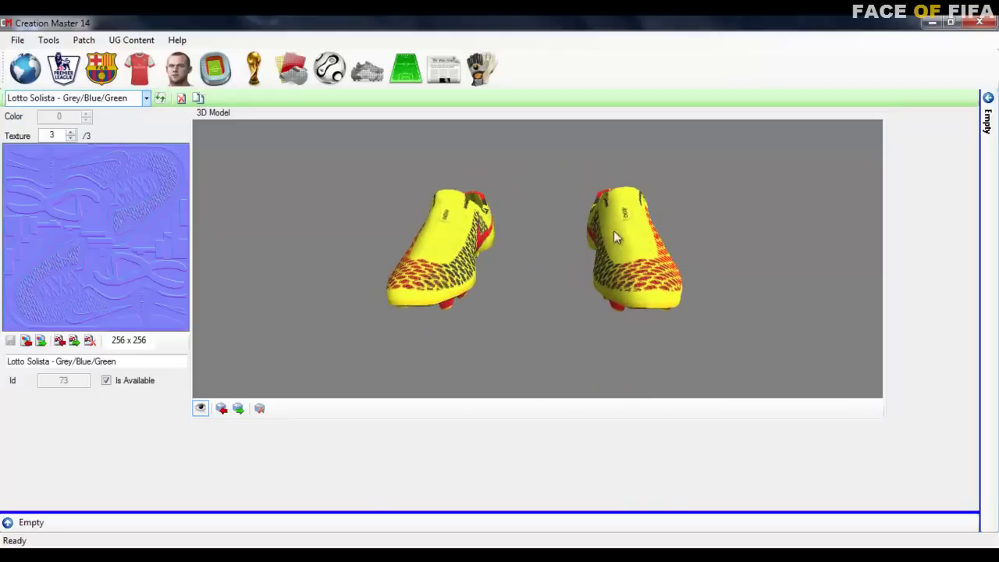
click(16, 40)
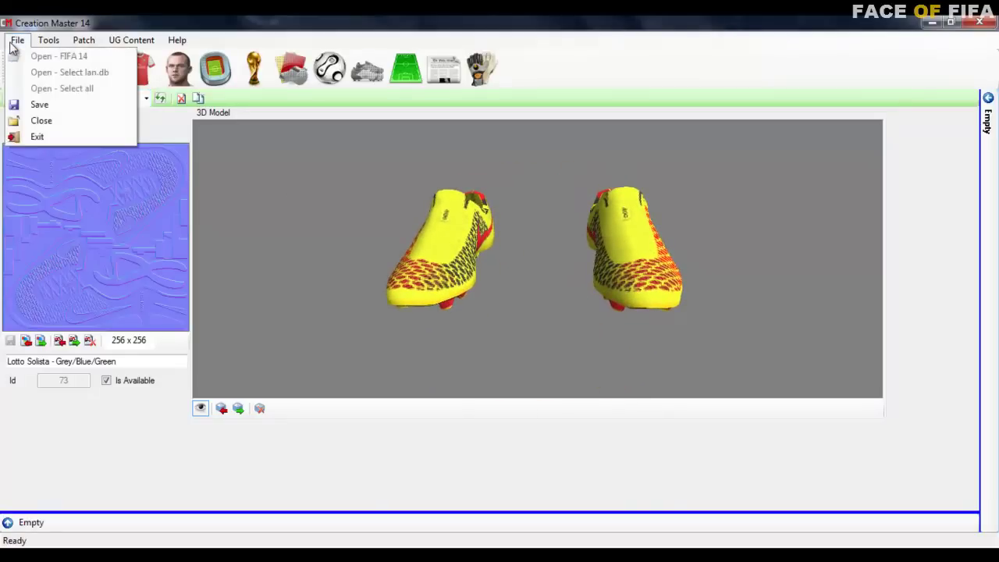
click(41, 104)
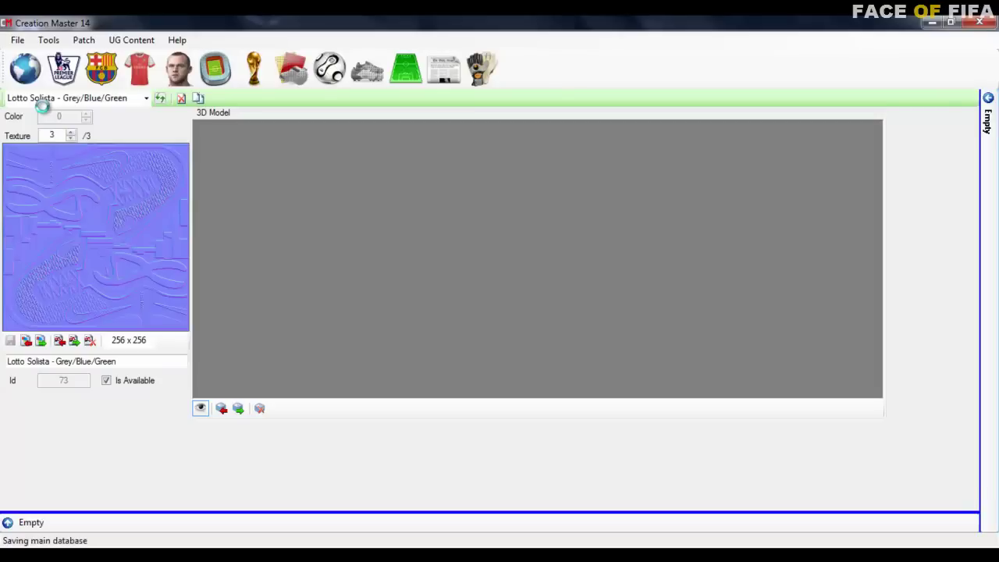